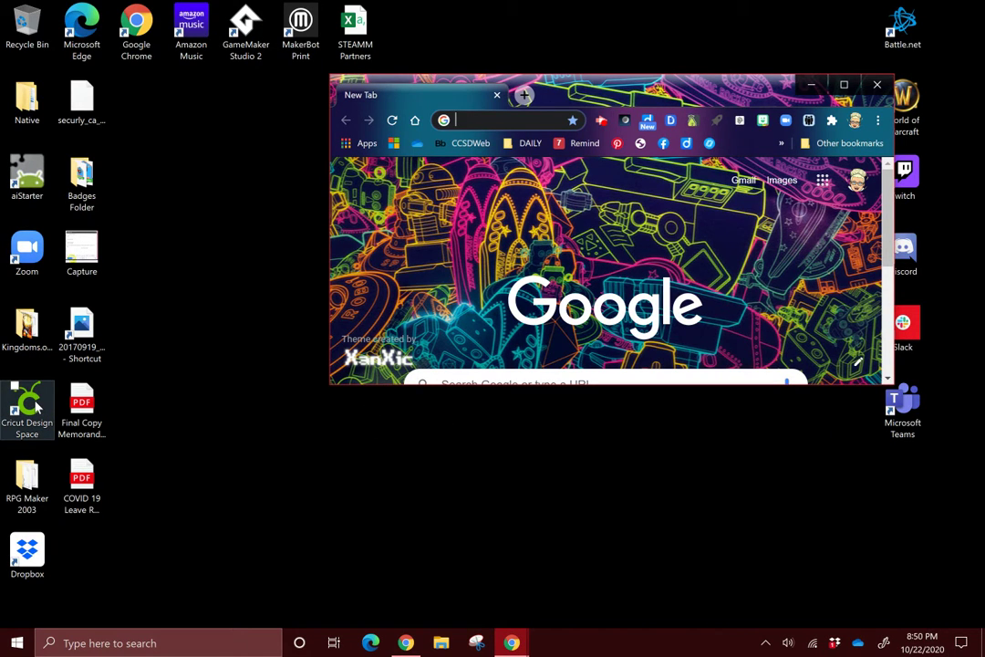
Move the Cricut Design Space shortcut to an empty desktop area and load cricut.com in the open browser window
drag(28, 402, 220, 271)
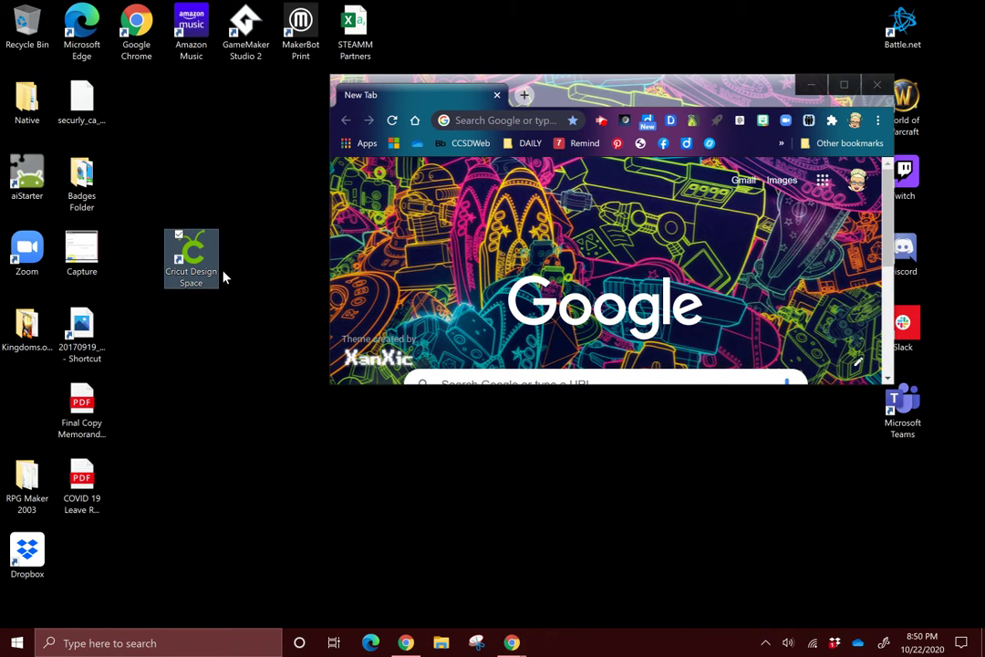
click(544, 121)
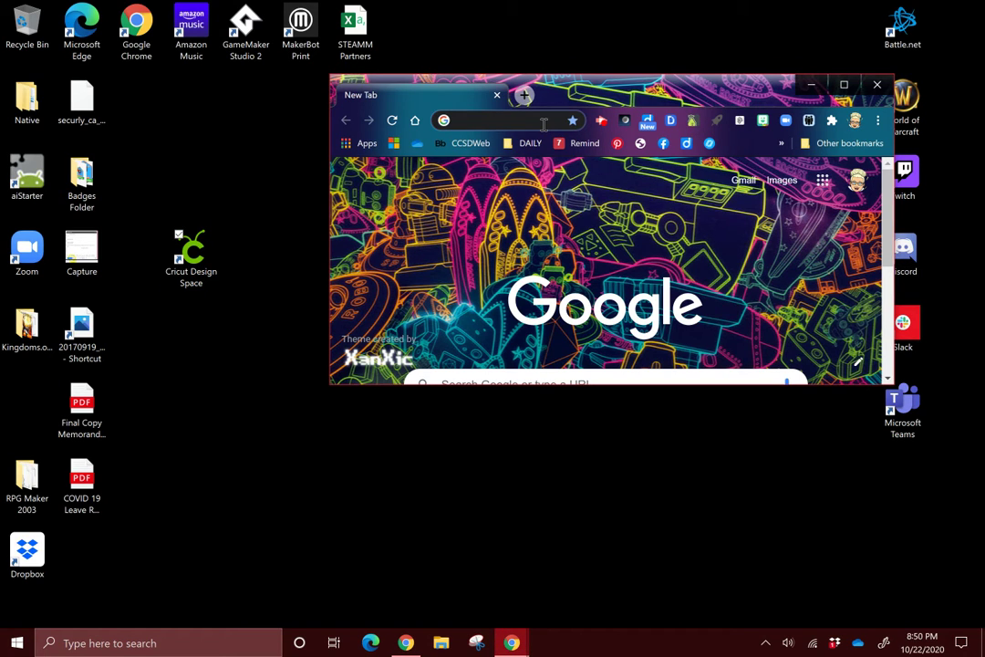
text(www.c)
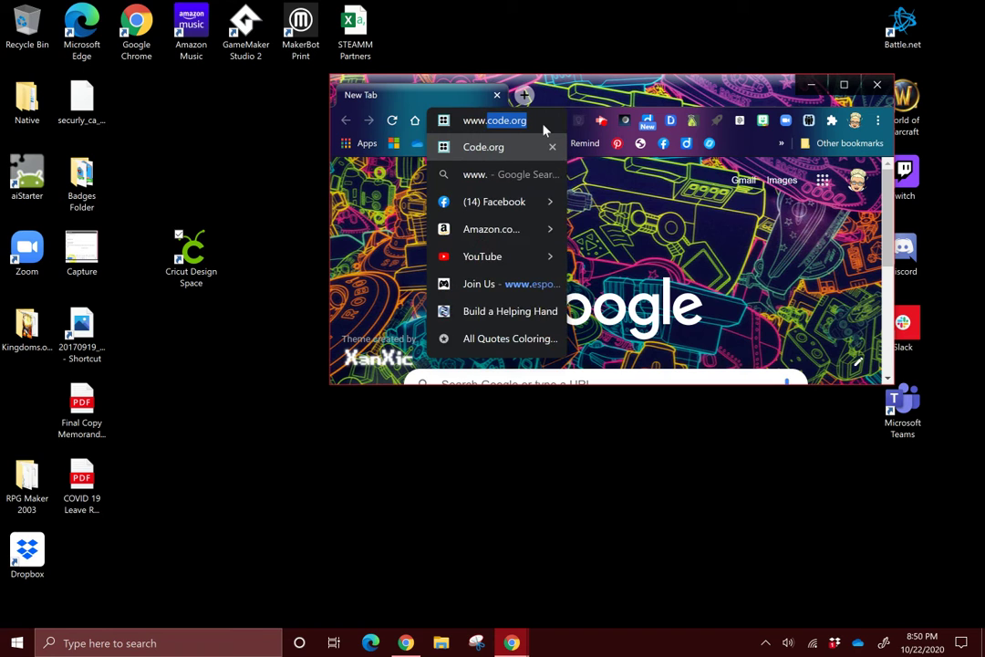
text(ricut)
key(Return)
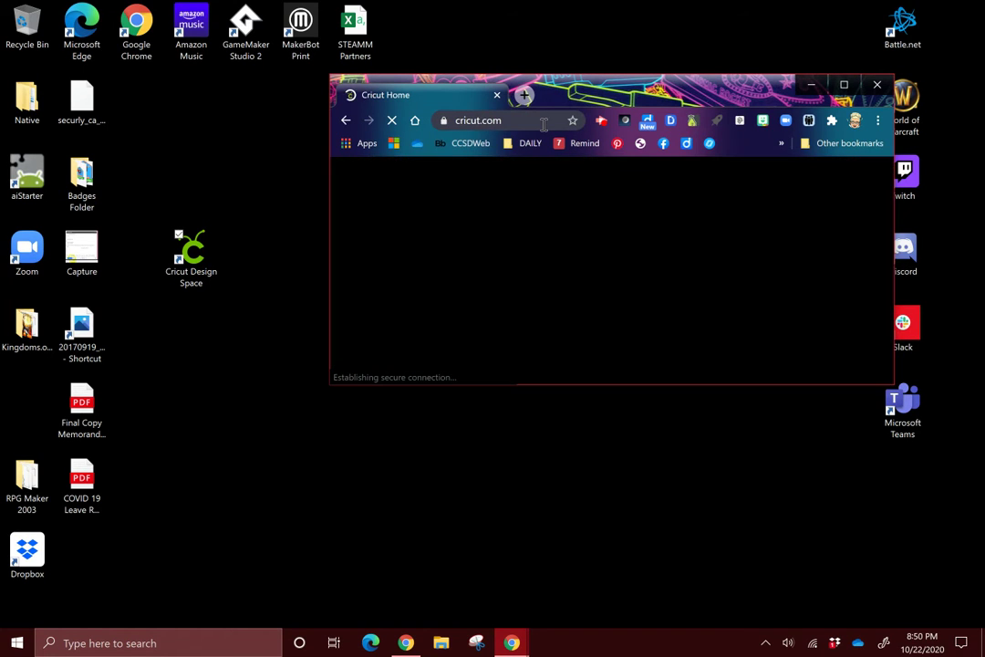
Maximize the browser window showing the Cricut home page
drag(839, 92, 983, 174)
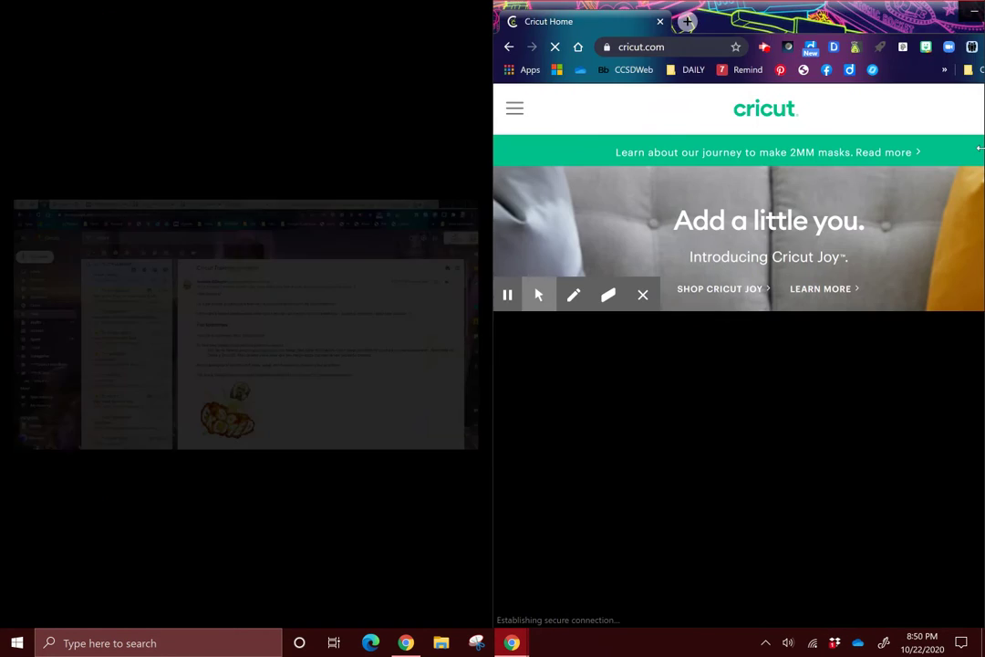
click(394, 530)
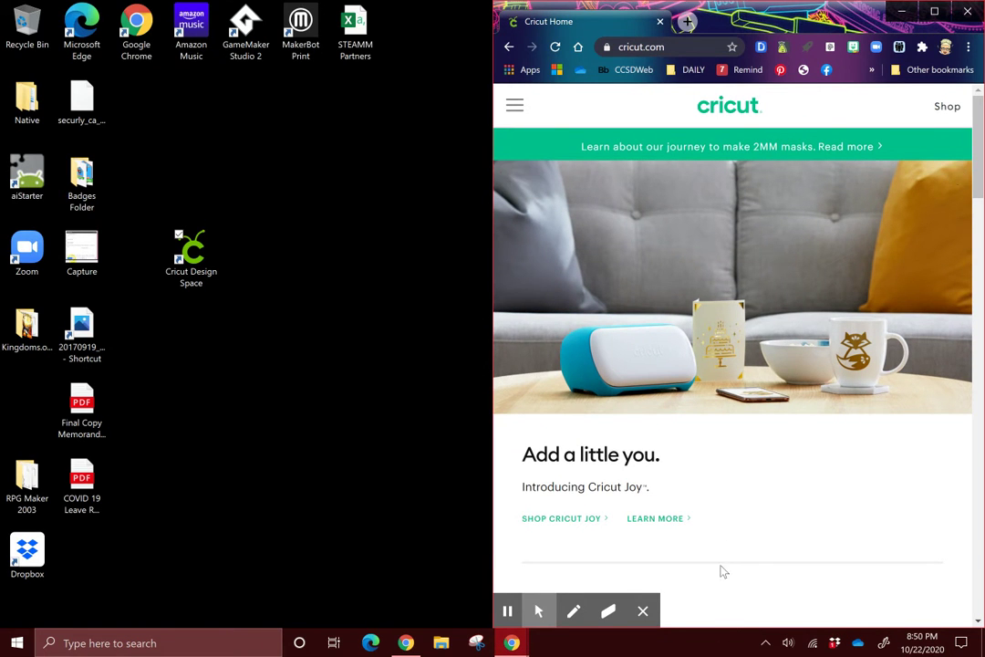
click(933, 11)
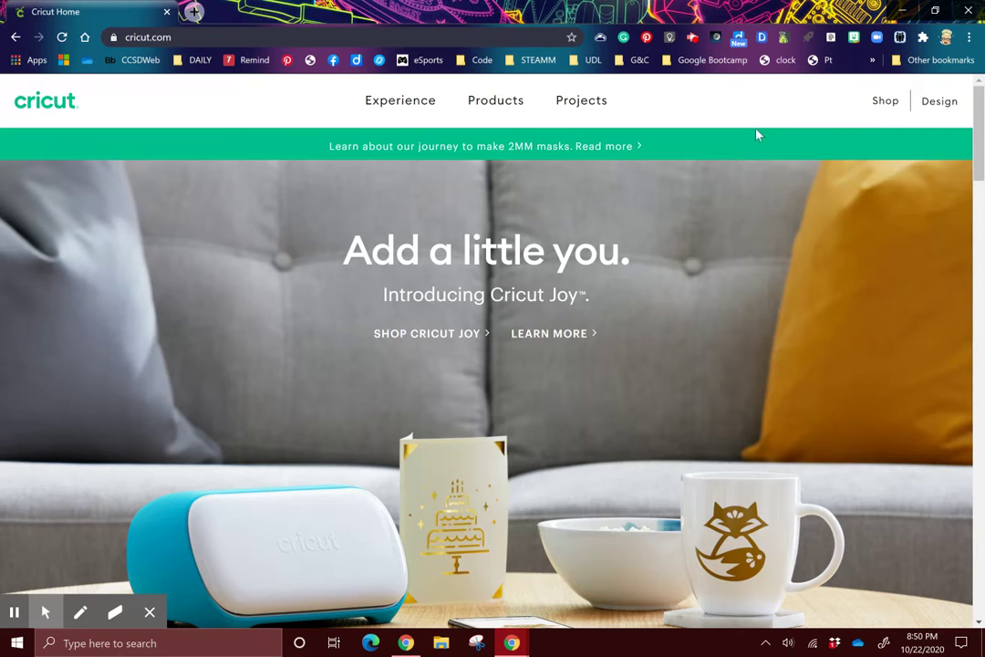
Launch the Design Space desktop application from the Cricut website's design page and maximize its window
click(939, 102)
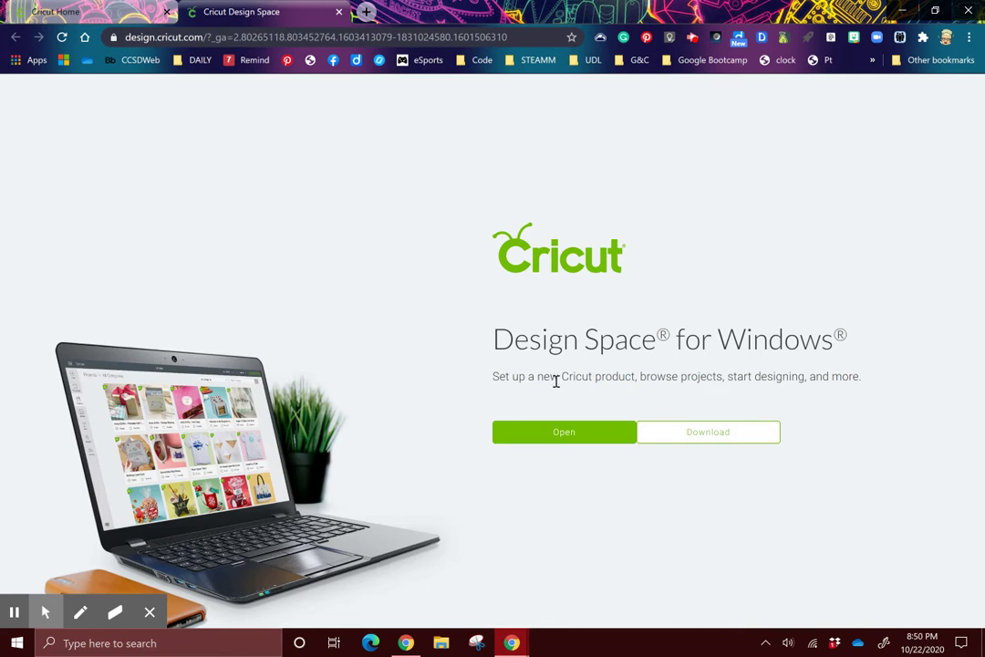
click(615, 437)
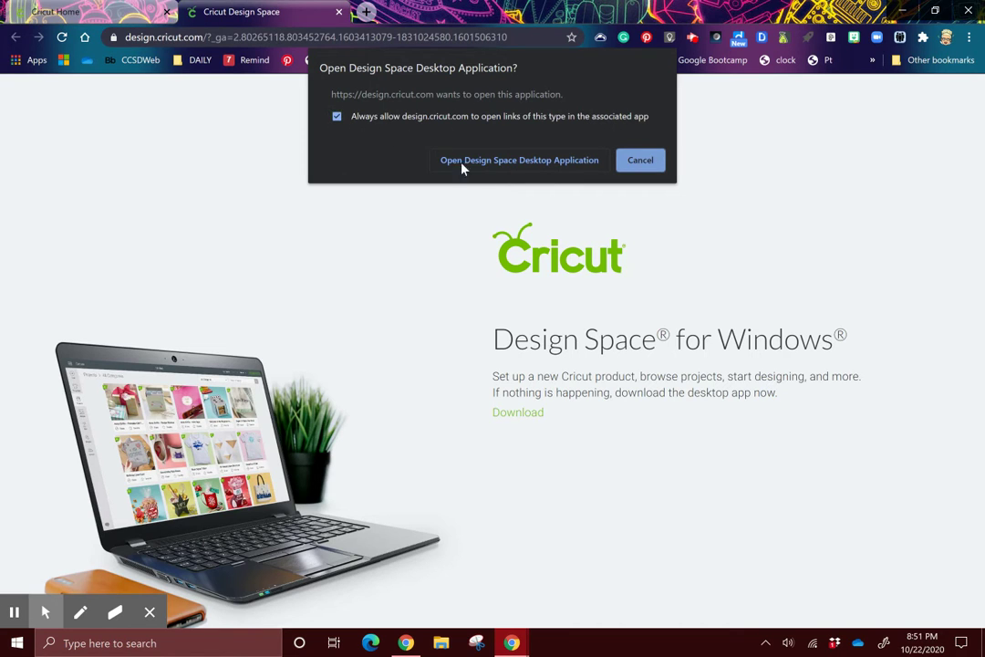
click(520, 161)
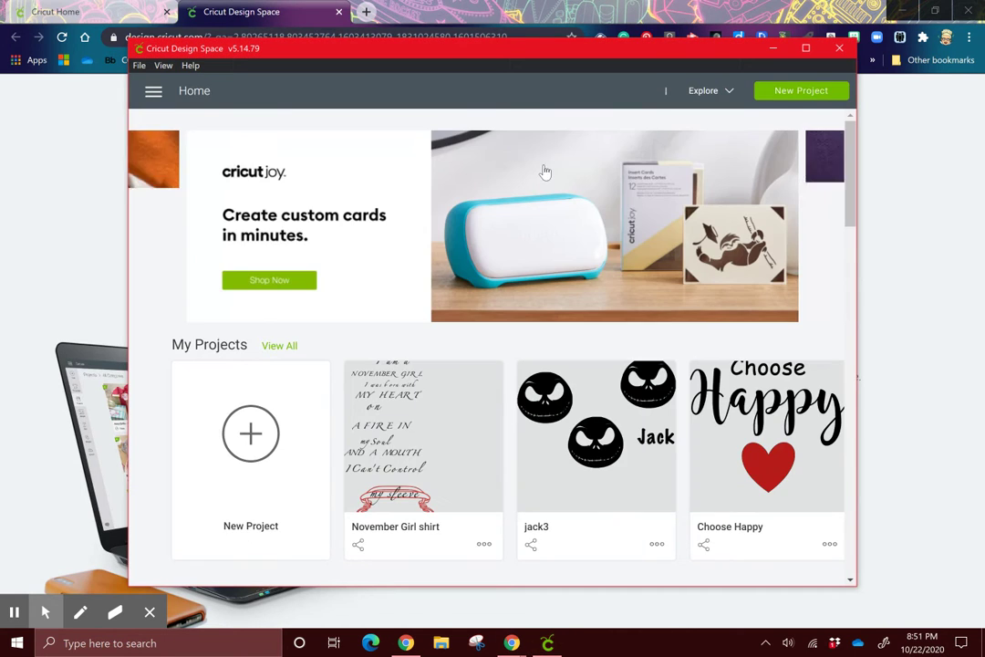
click(803, 48)
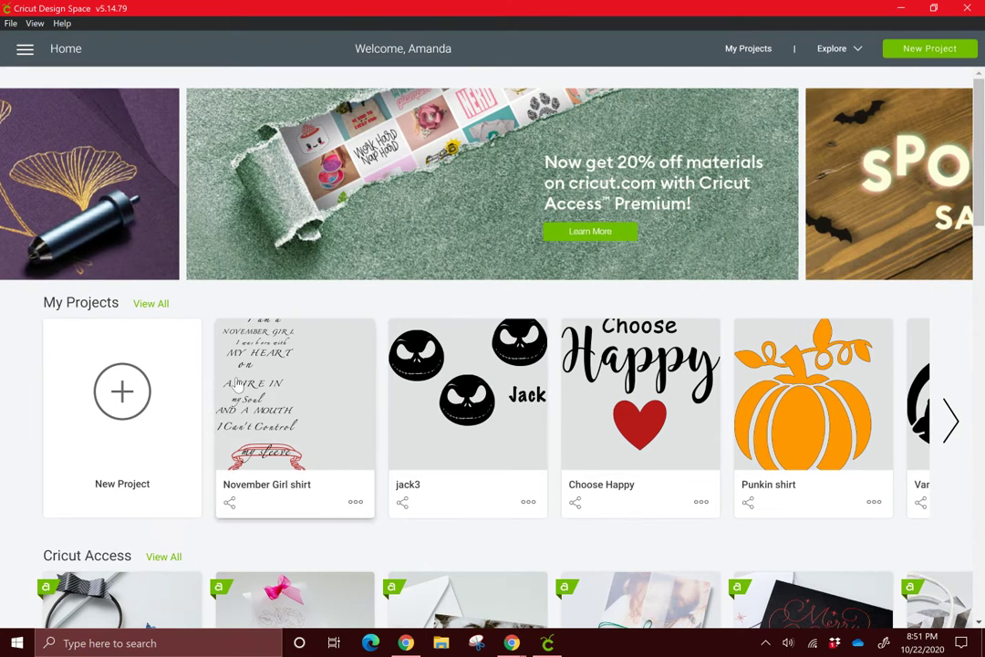
Look through the saved projects in the My Projects row up to its end
click(948, 427)
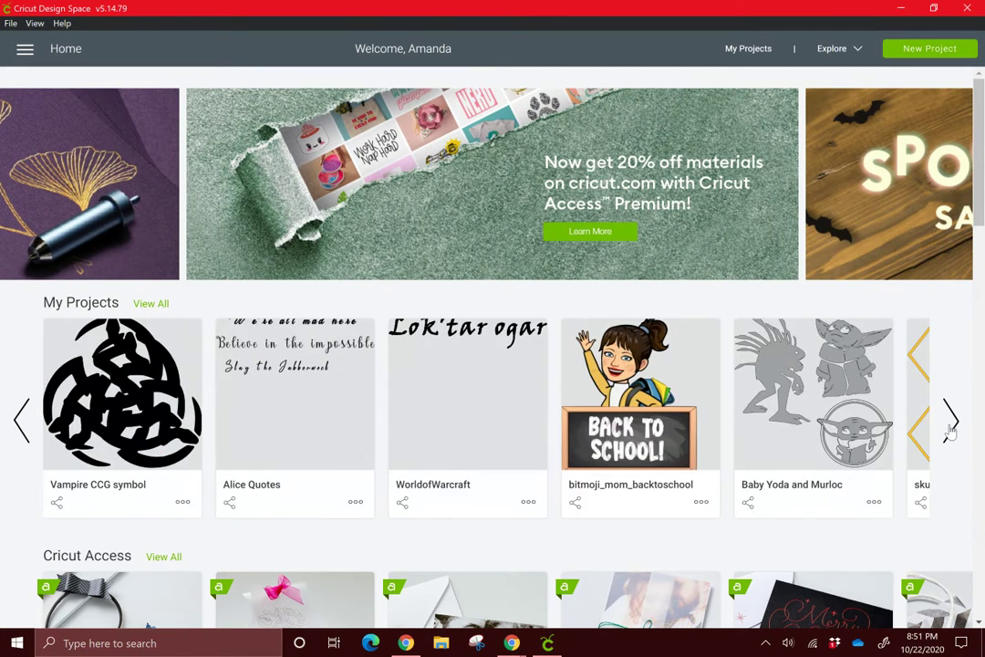
click(948, 427)
click(948, 427)
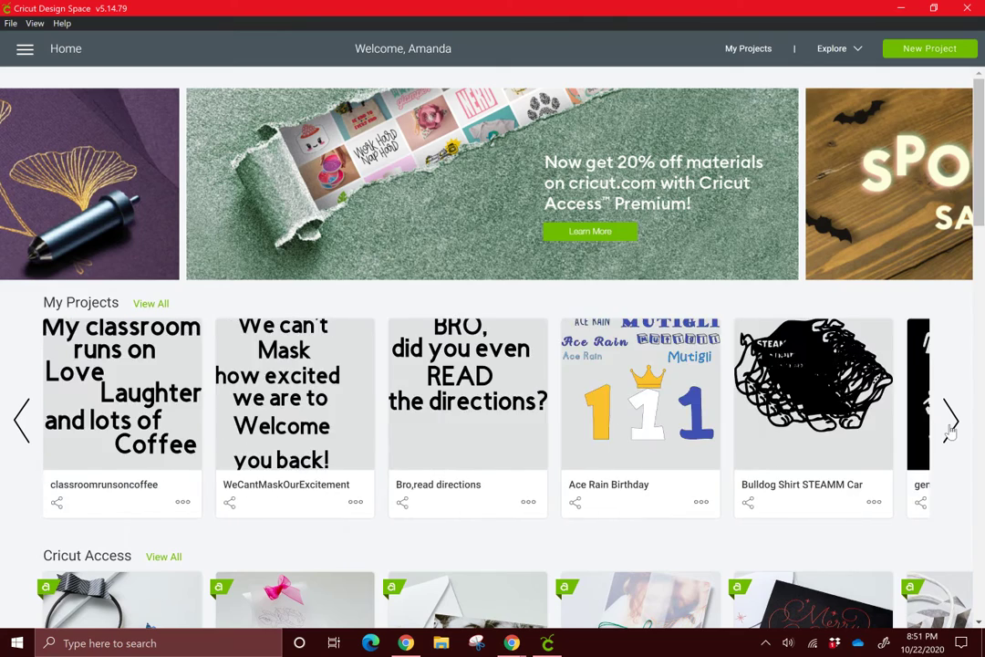
click(948, 427)
click(948, 426)
click(948, 427)
click(948, 427)
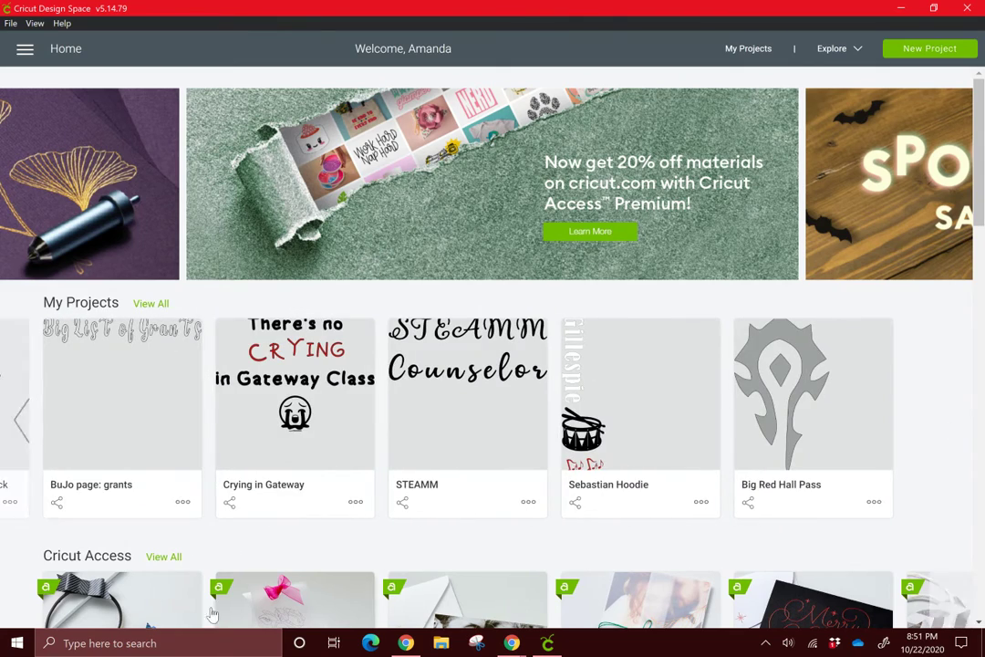
Browse the featured project categories on the home page, from Cricut Access to Iron-On for All Occasions, and return to the start
scroll(239, 537, down, 3)
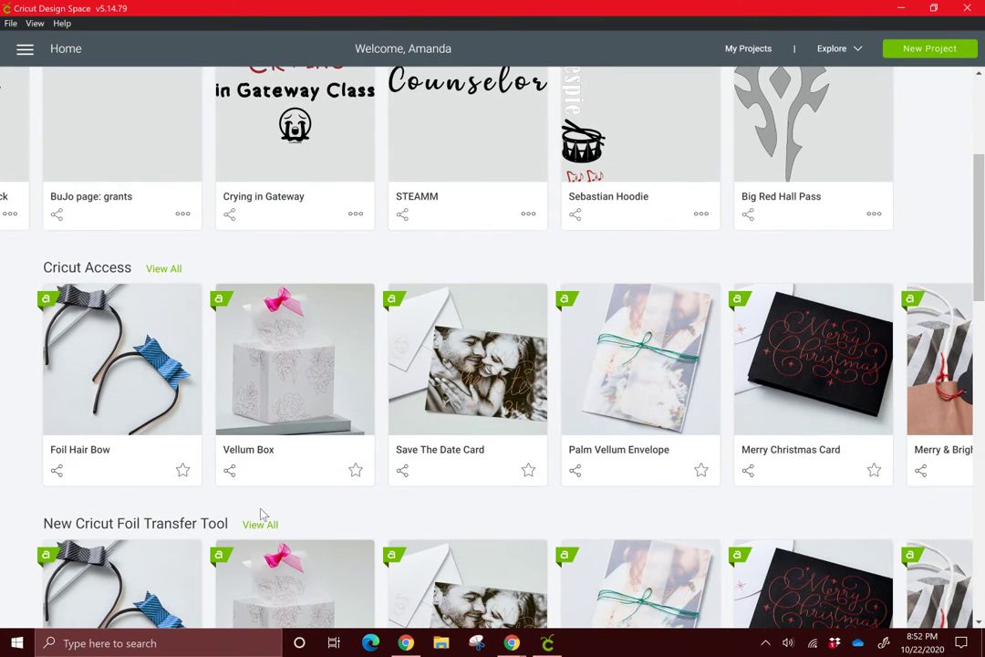
scroll(265, 513, down, 2)
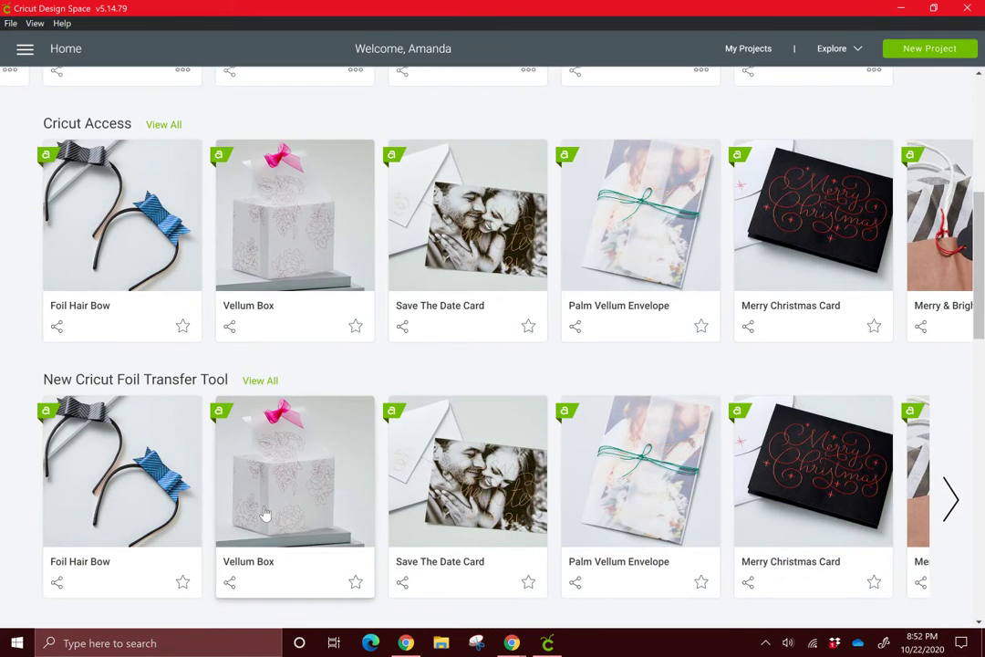
scroll(266, 513, down, 3)
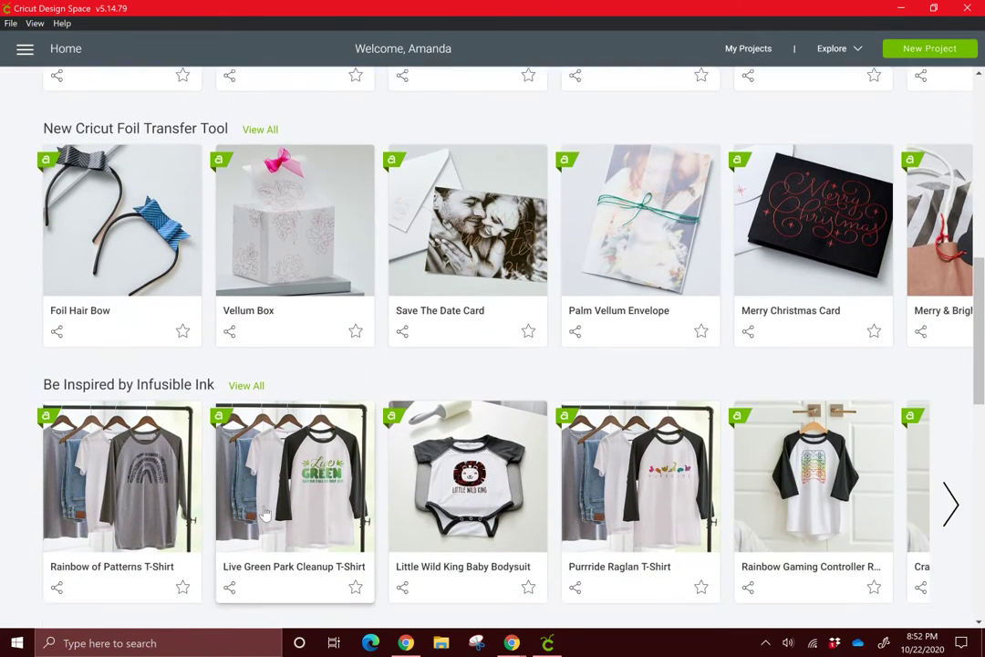
scroll(266, 513, down, 1)
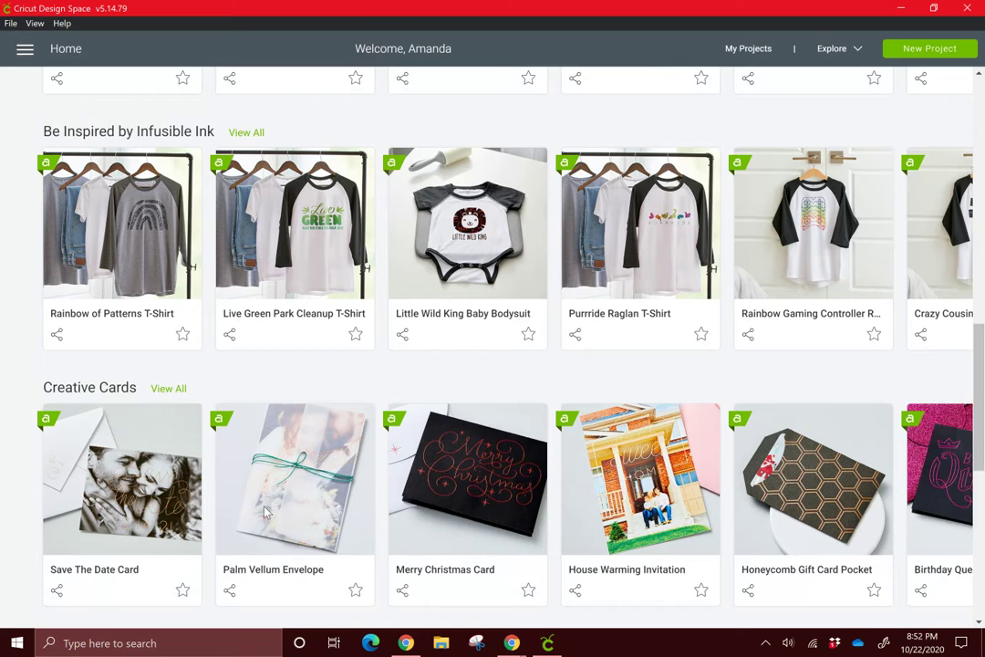
scroll(265, 513, down, 1)
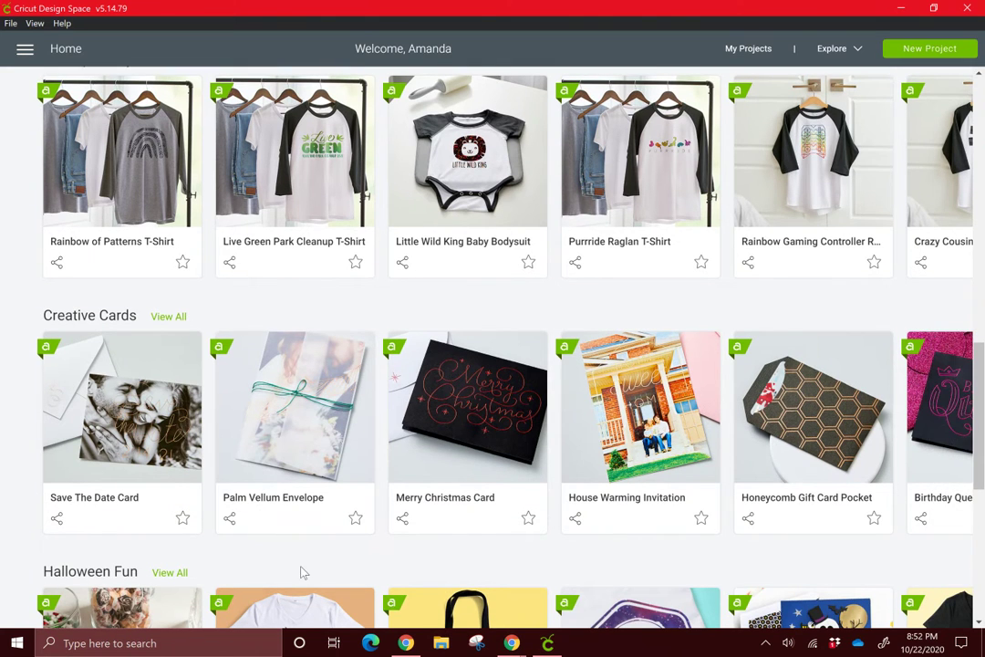
scroll(312, 566, up, 2)
scroll(313, 565, up, 1)
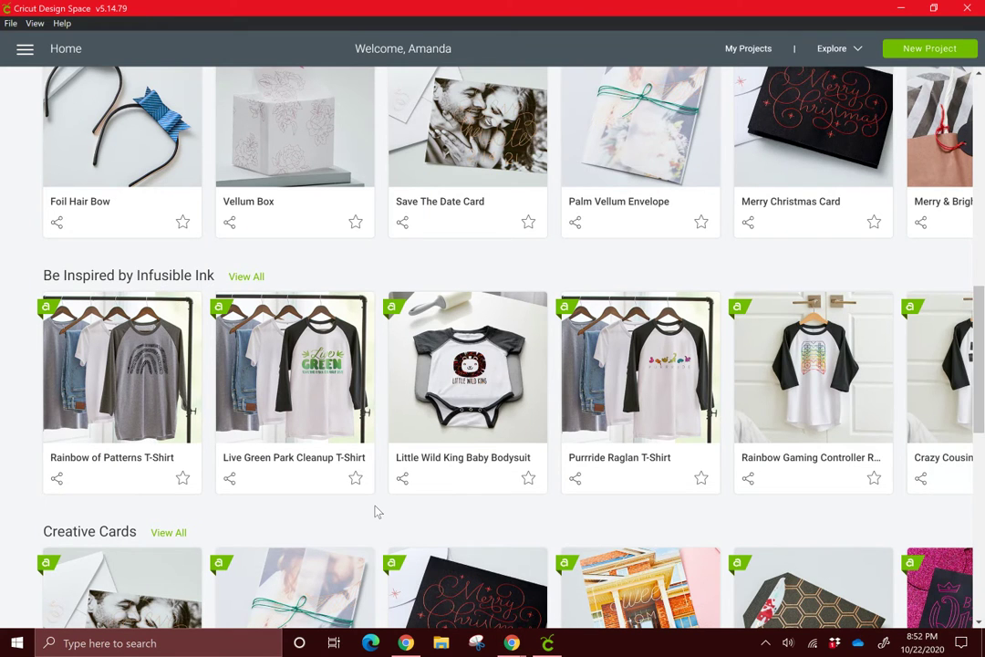
scroll(376, 512, down, 3)
scroll(376, 512, down, 2)
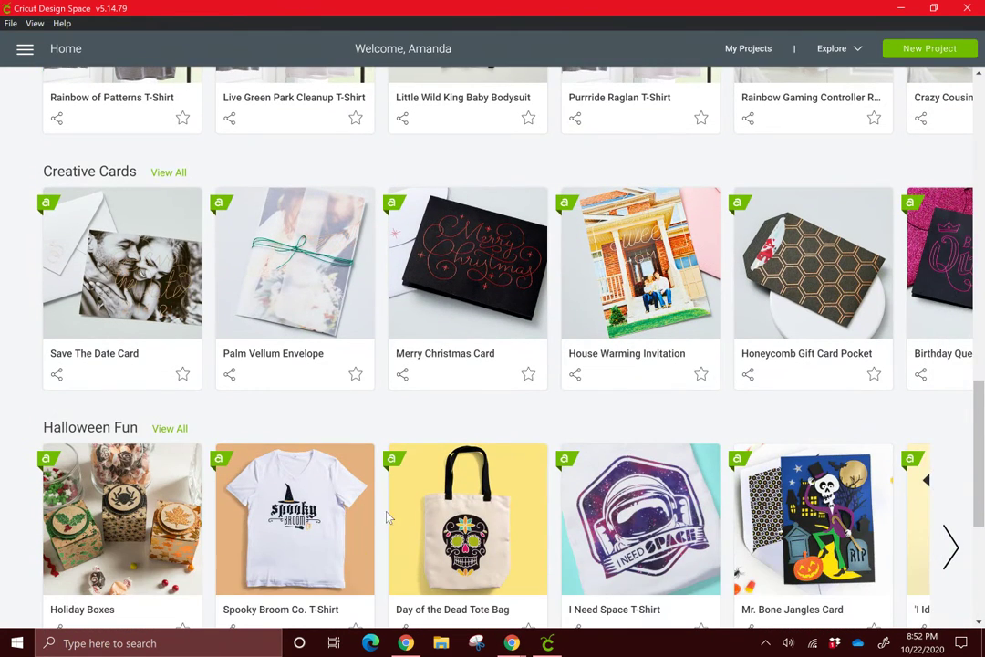
scroll(424, 413, down, 2)
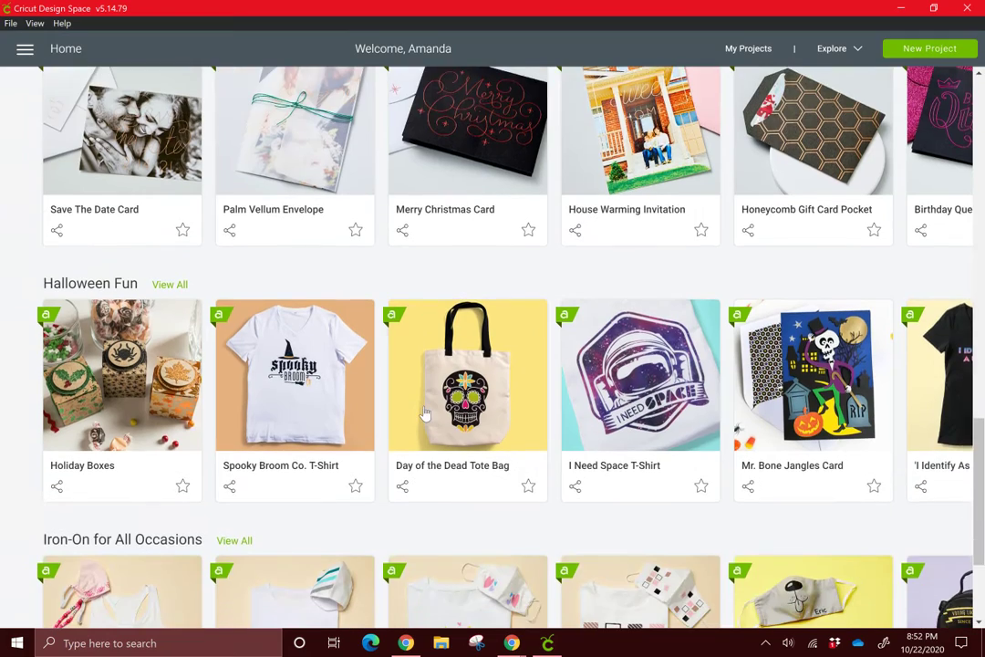
scroll(424, 412, down, 3)
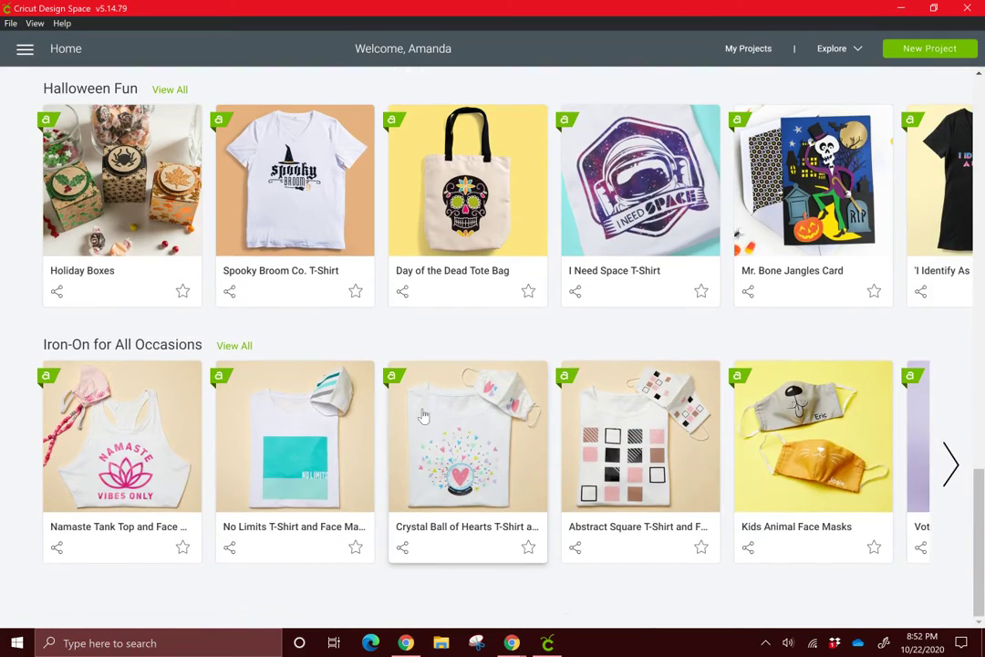
scroll(424, 412, up, 10)
scroll(422, 416, up, 10)
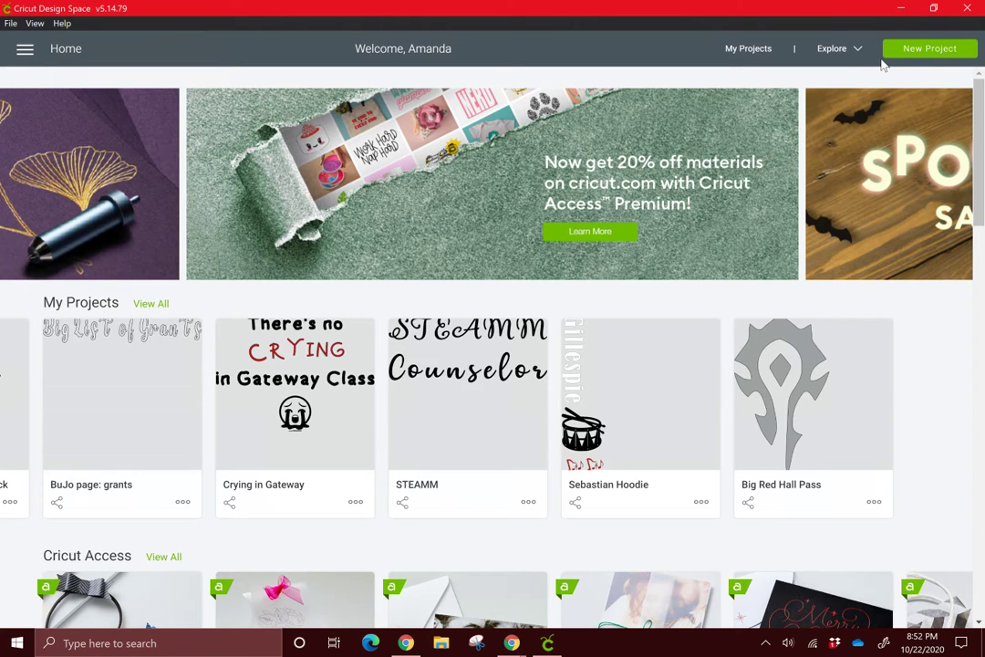
Create a new project and insert the previously uploaded 100%witches image onto the canvas
click(911, 55)
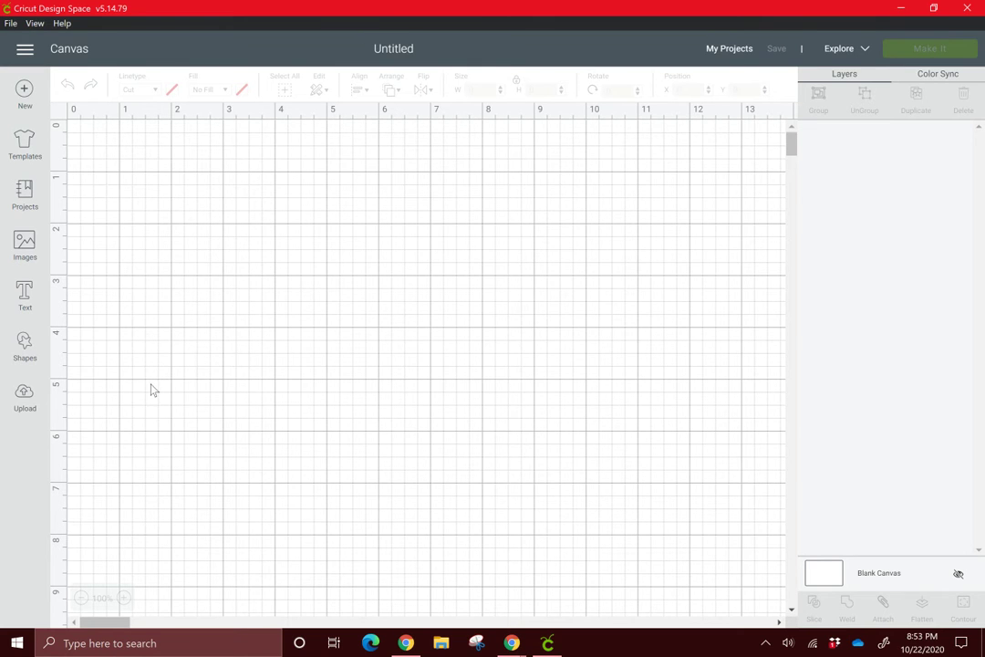
click(24, 395)
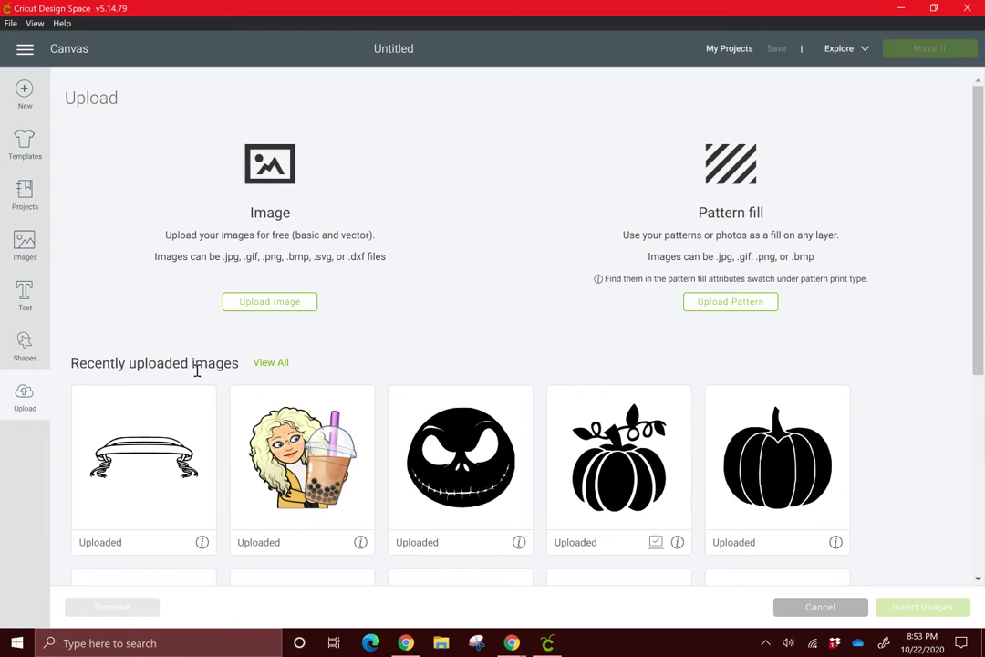
scroll(409, 304, down, 3)
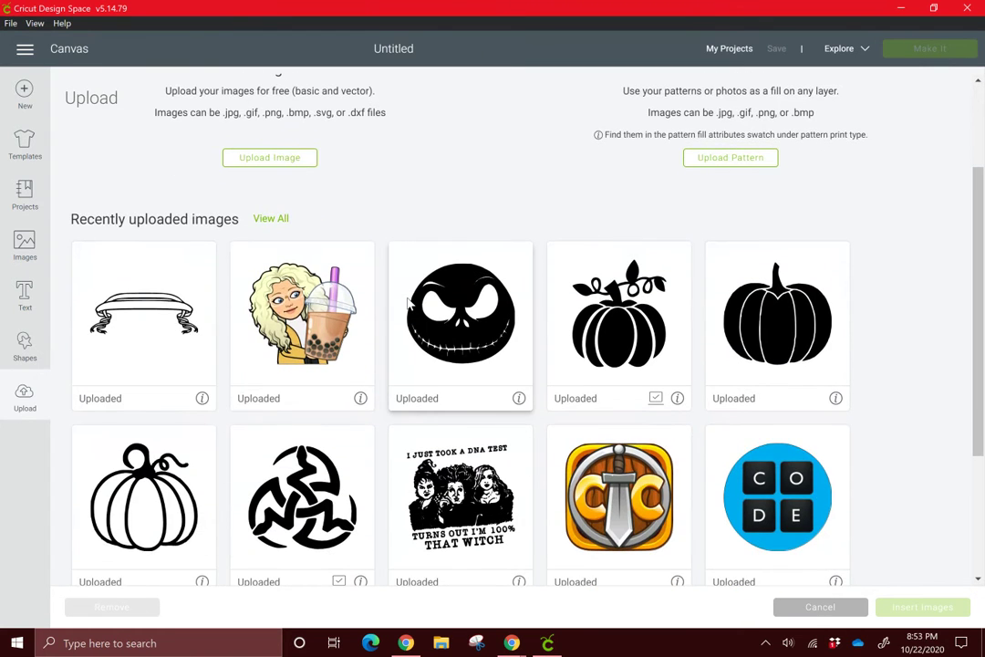
scroll(410, 303, down, 3)
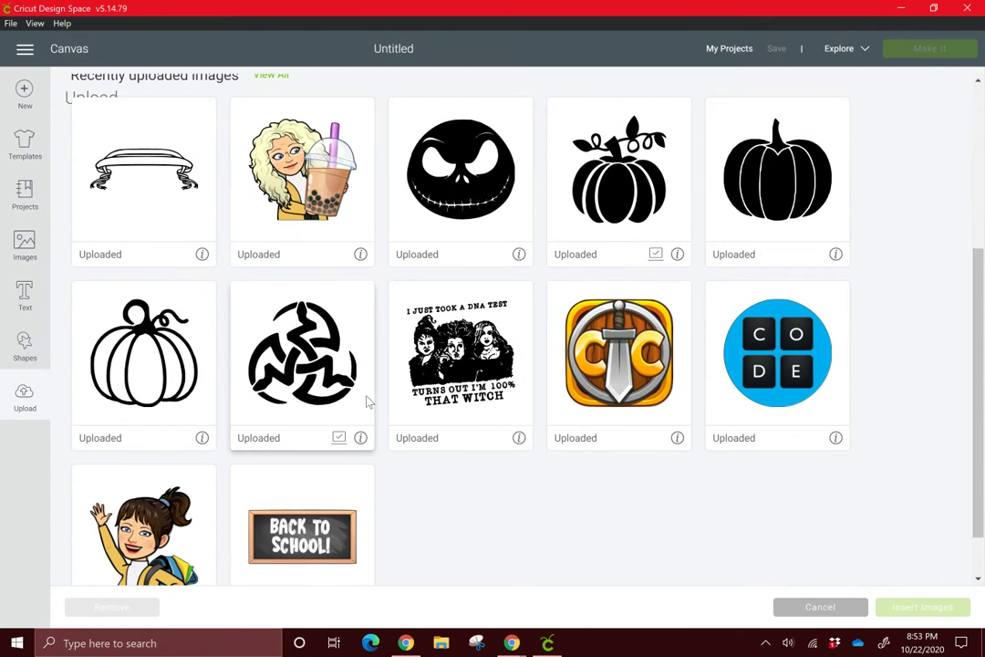
scroll(368, 402, down, 2)
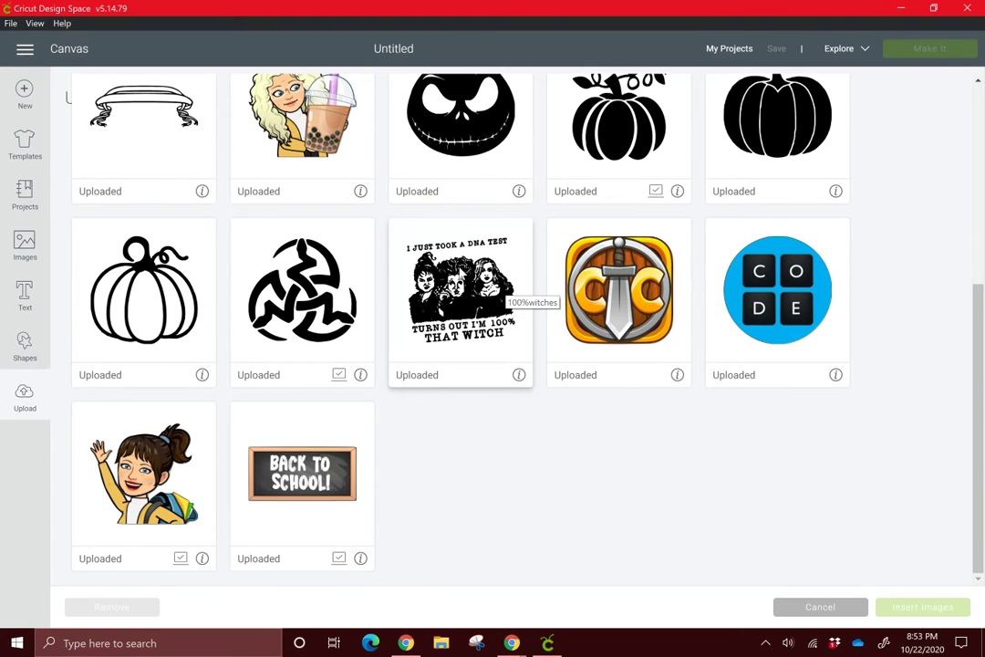
click(500, 290)
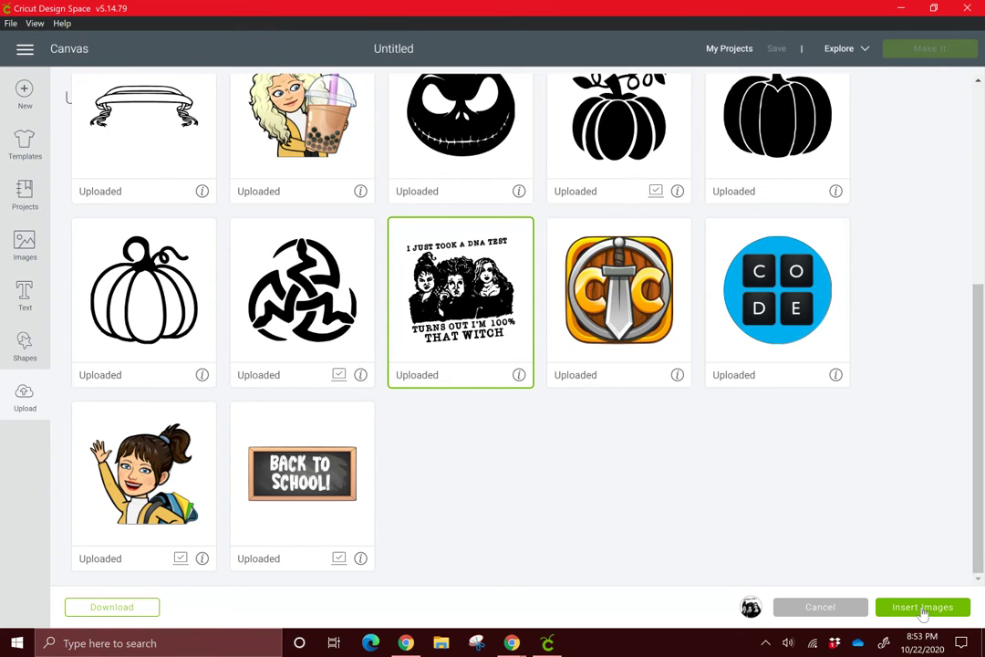
click(921, 608)
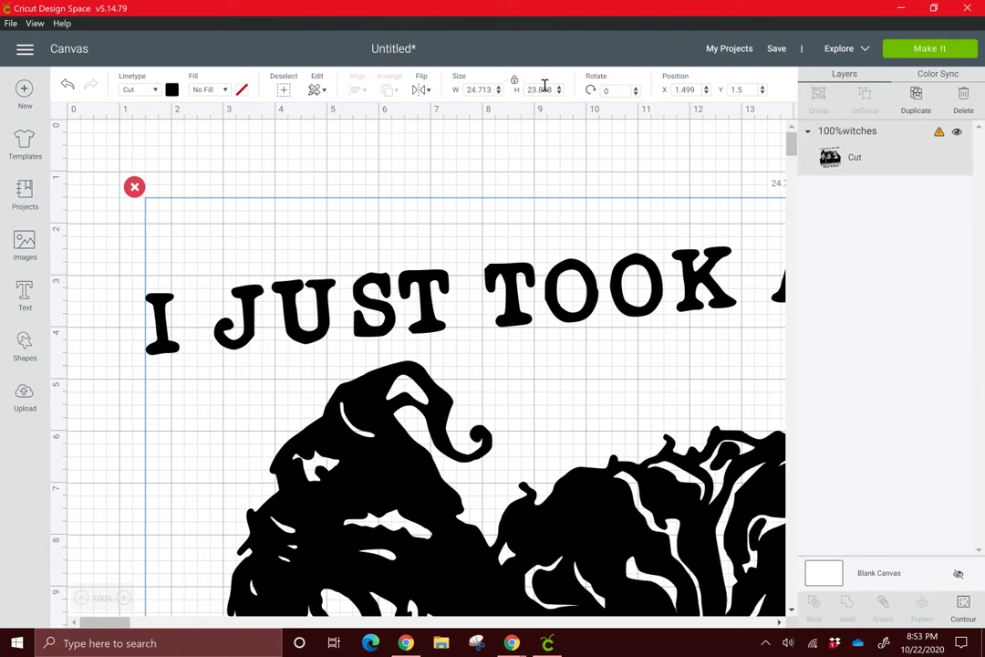
Set the 100%witches image's width to 10 inches with its proportions locked
double_click(478, 90)
text(10)
key(Return)
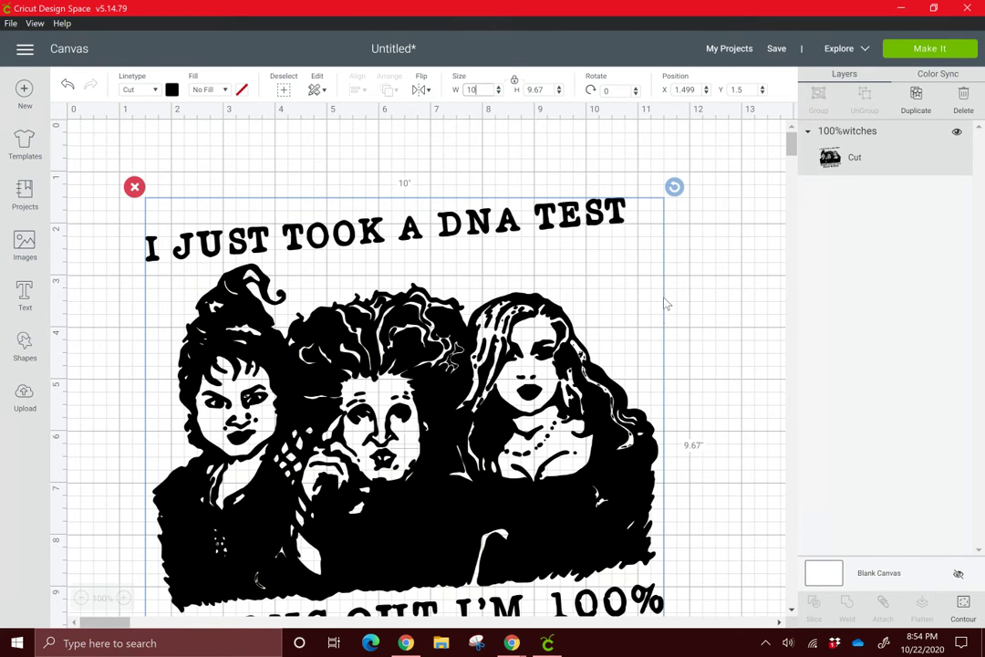
scroll(666, 301, down, 2)
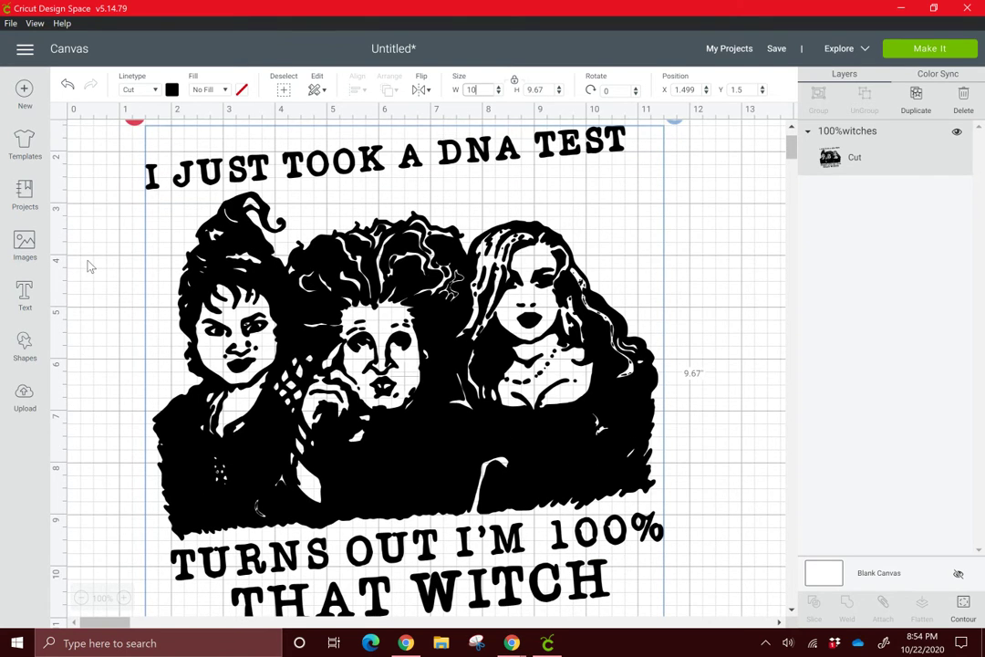
scroll(89, 265, down, 2)
scroll(88, 267, up, 2)
scroll(387, 324, up, 2)
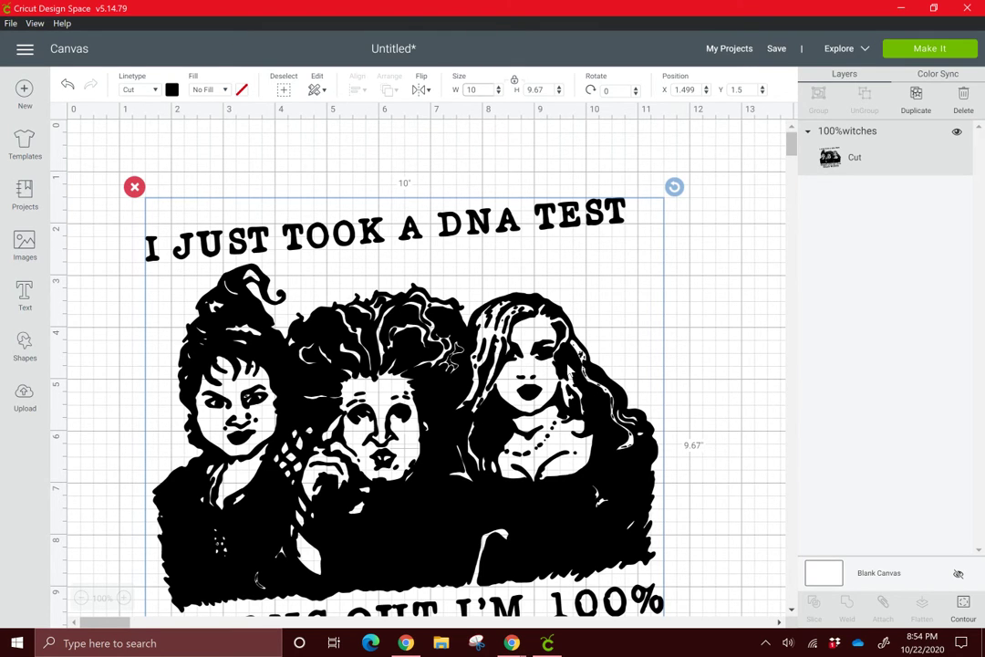
scroll(451, 353, down, 2)
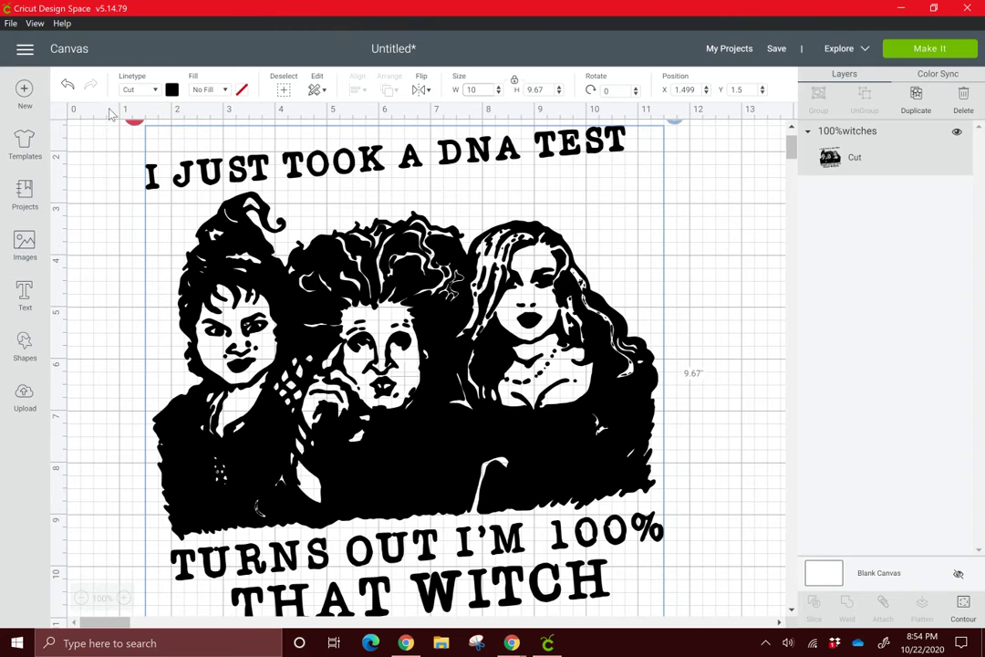
Try dark red and orange as the 100%witches image's material colour, and set it back to black
click(171, 90)
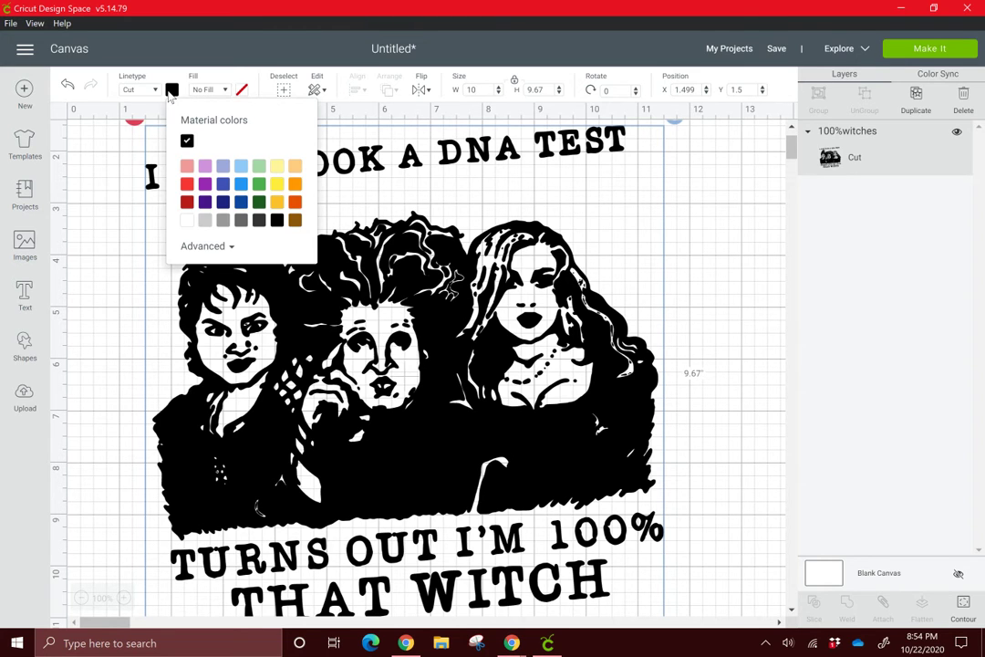
click(186, 202)
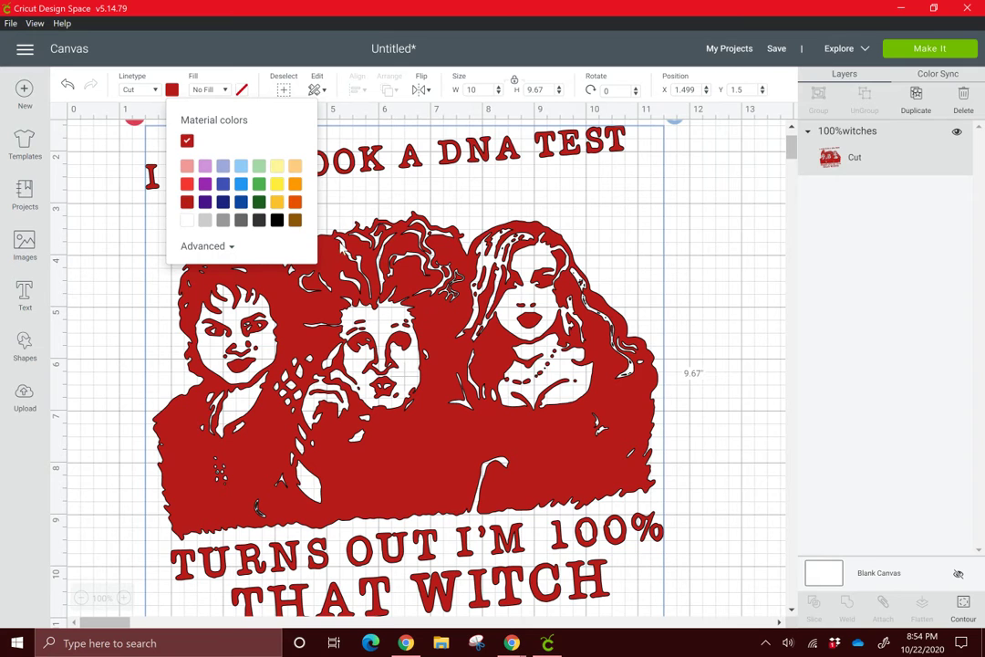
click(295, 203)
click(277, 221)
click(703, 309)
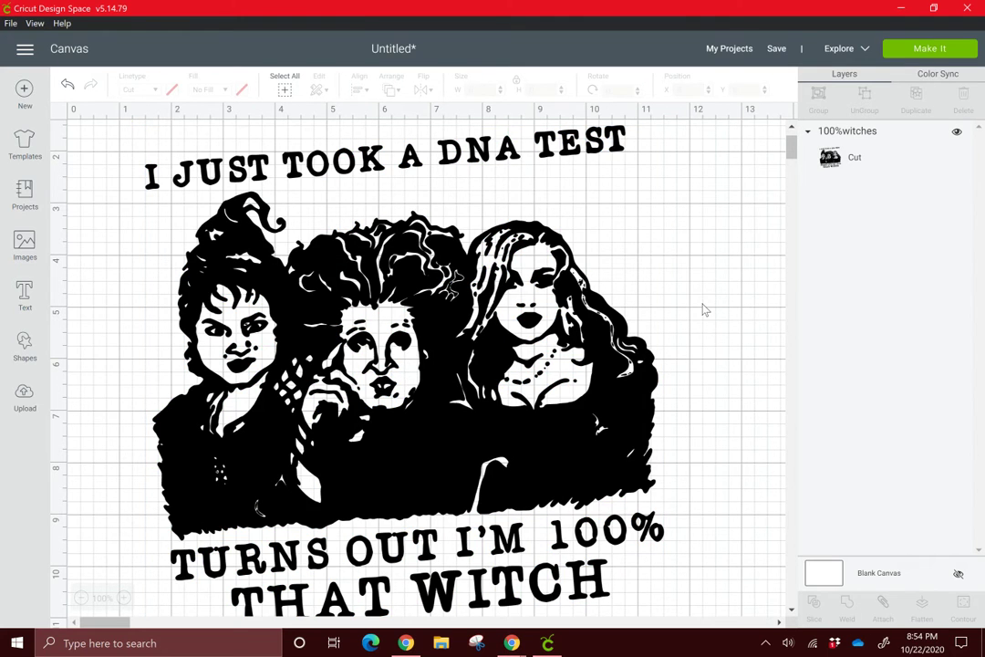
Add the text "Gpie" in Cricut Sans and move it to the empty area above the 100%witches image
scroll(703, 309, up, 2)
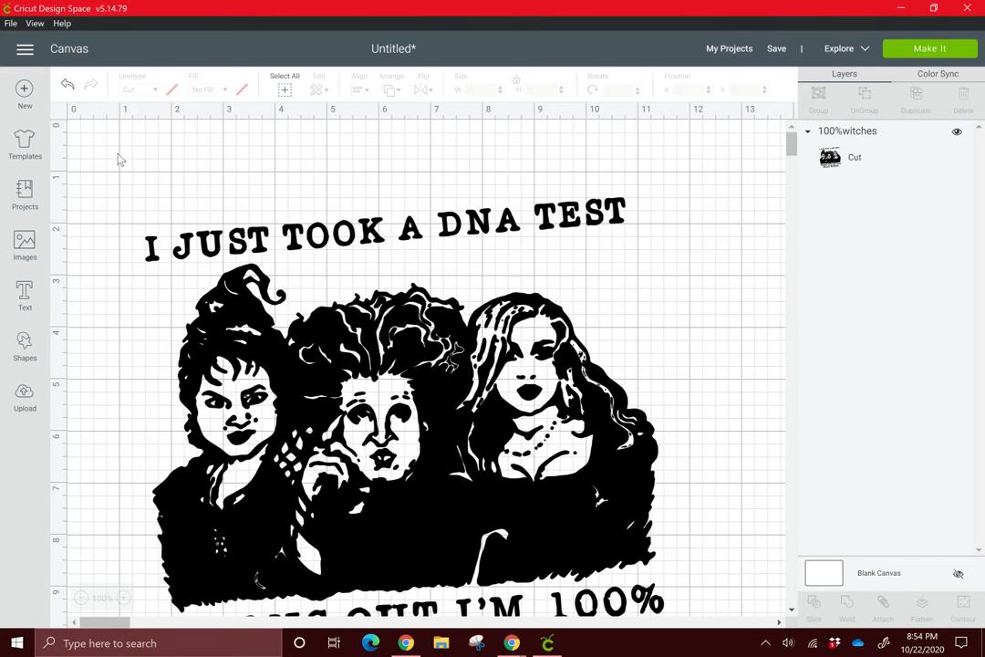
click(24, 294)
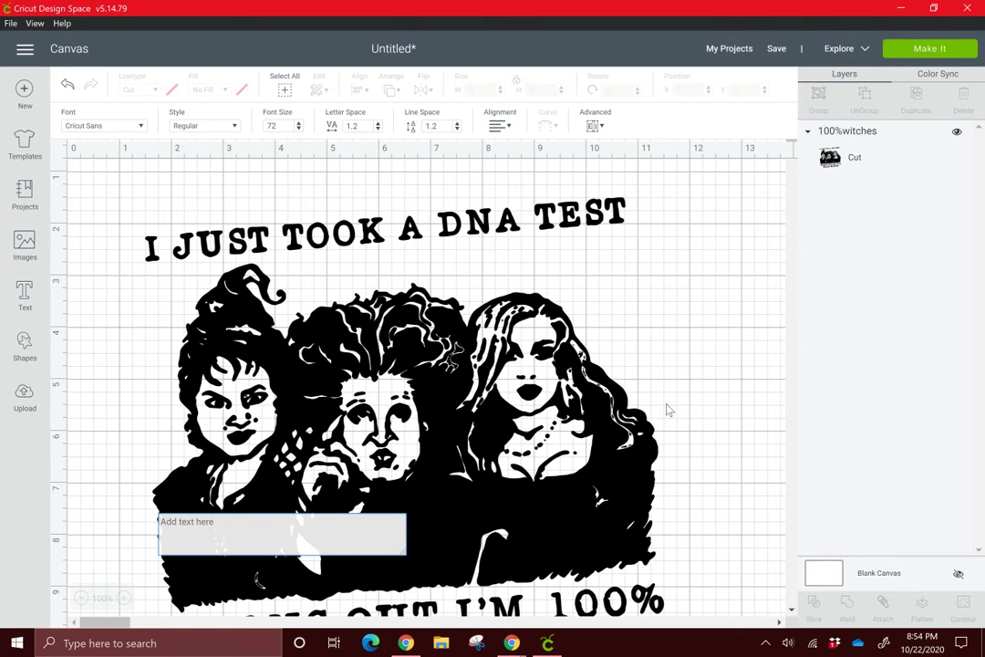
text(Gpie)
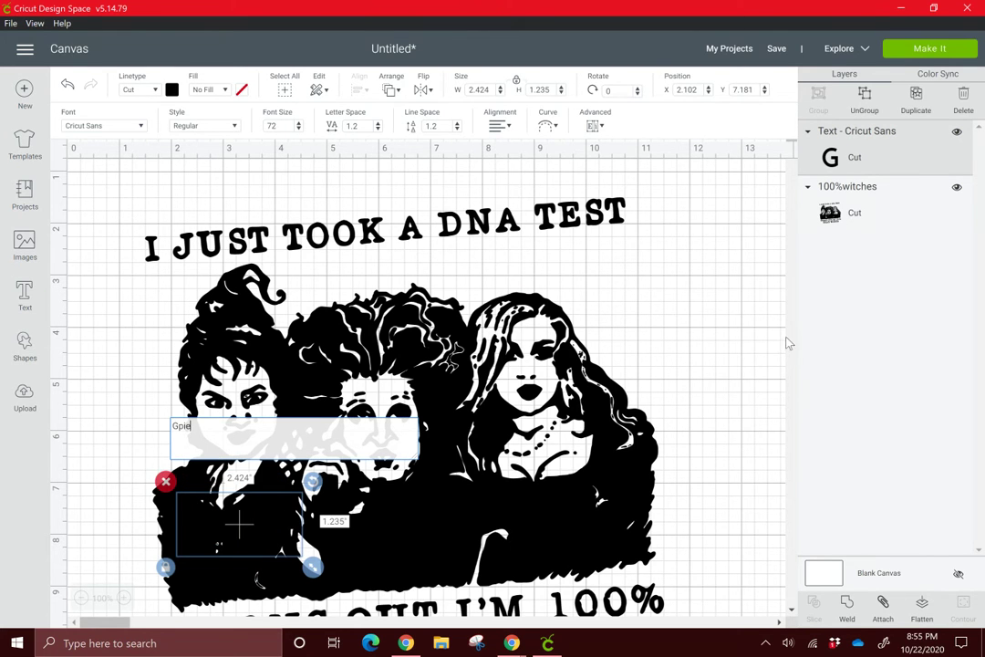
click(714, 336)
drag(214, 530, 127, 215)
Move the 100%witches image down to about X 1.555, Y 3.472, leaving space below the Gpie text
drag(466, 446, 377, 571)
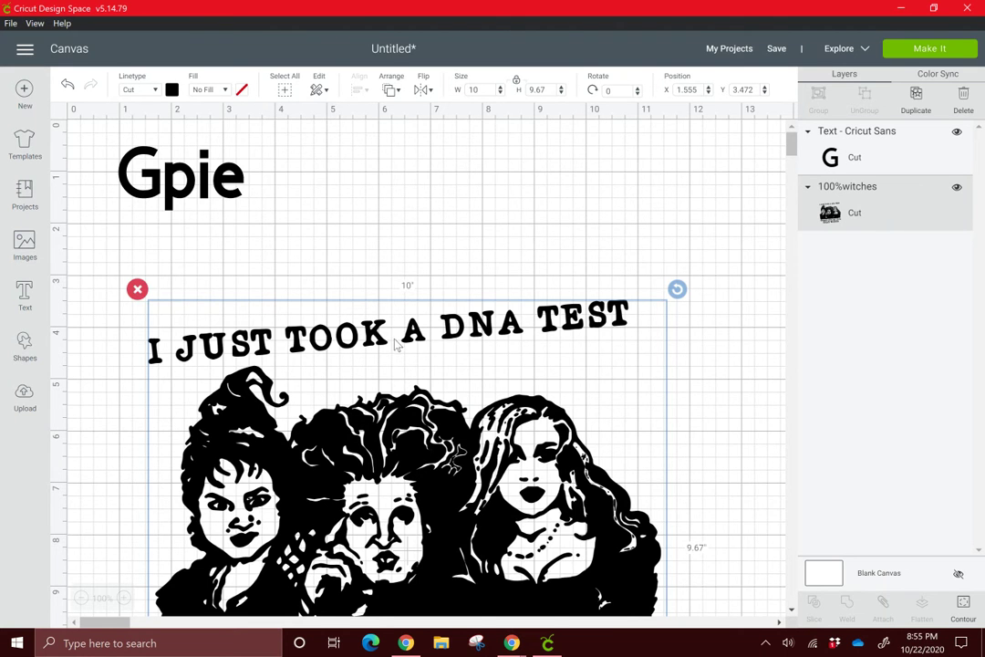
scroll(343, 315, down, 5)
scroll(394, 345, up, 5)
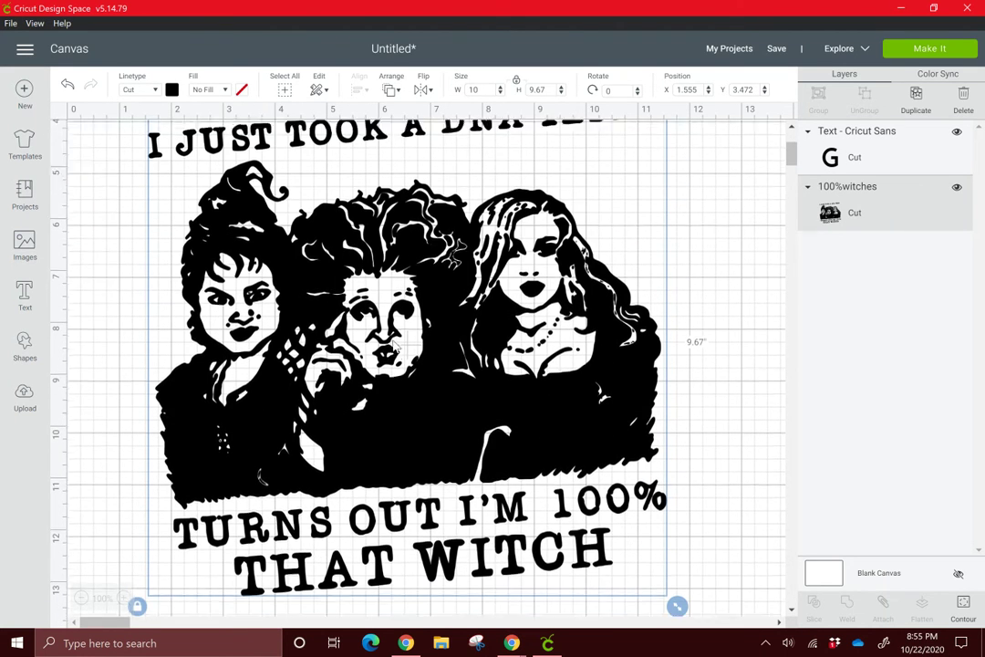
click(200, 185)
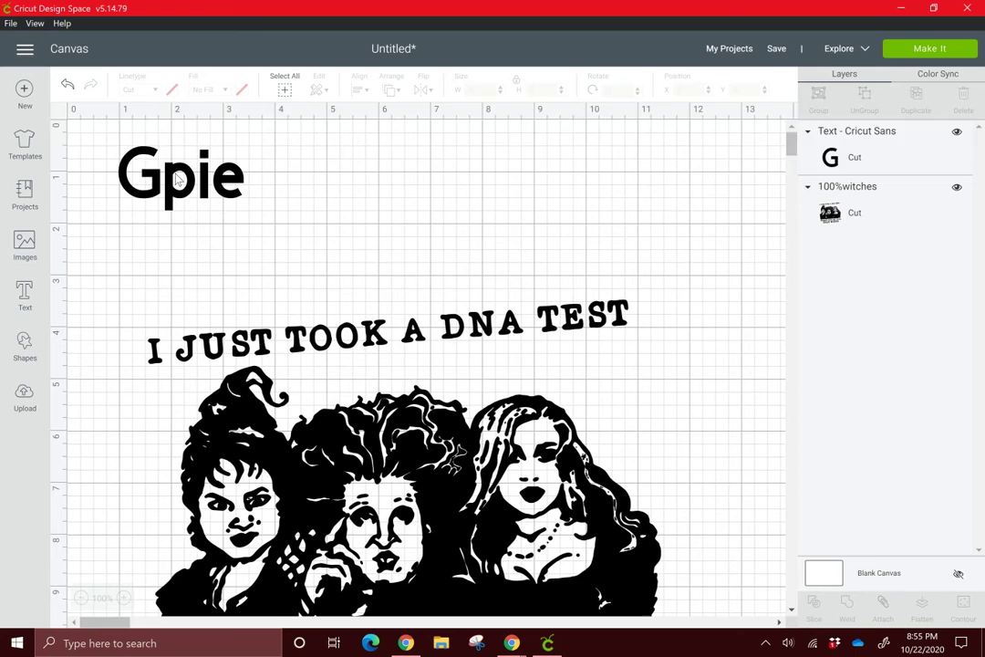
Change the Gpie text's material colour to bright red
click(180, 181)
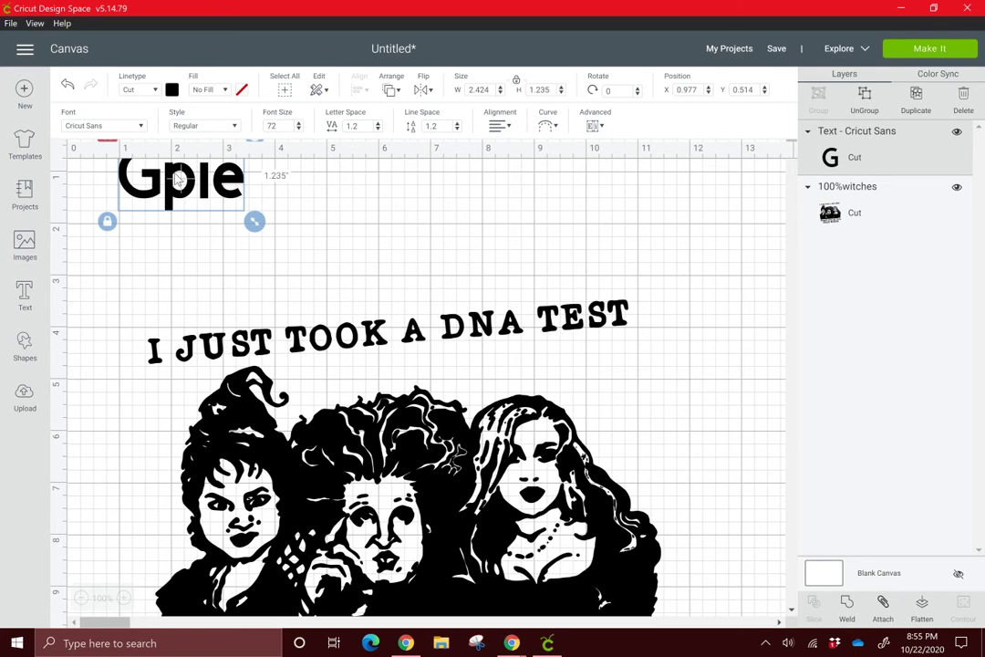
click(172, 90)
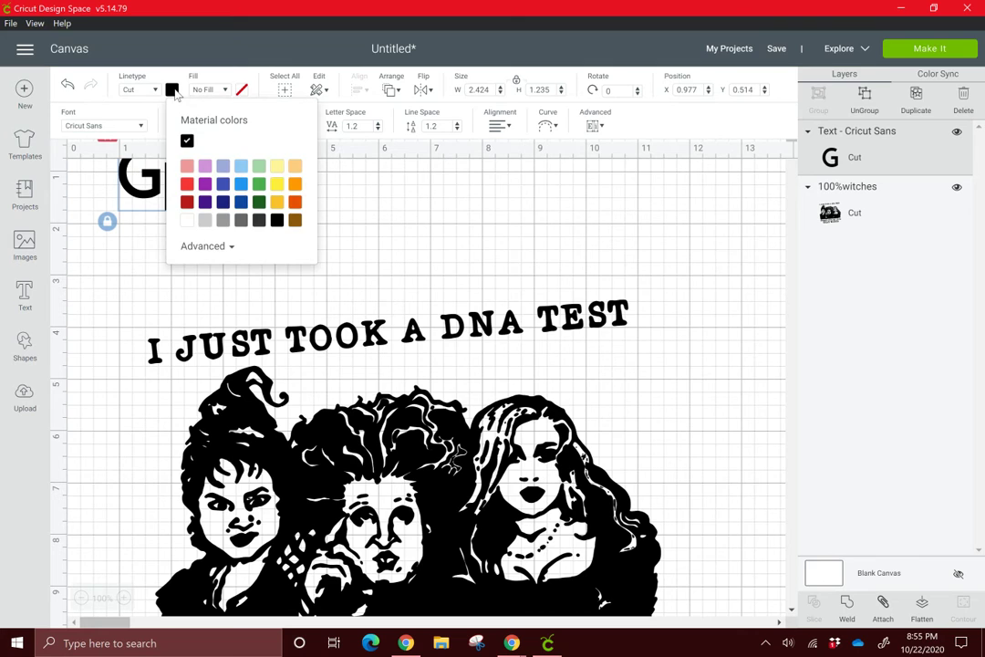
click(187, 186)
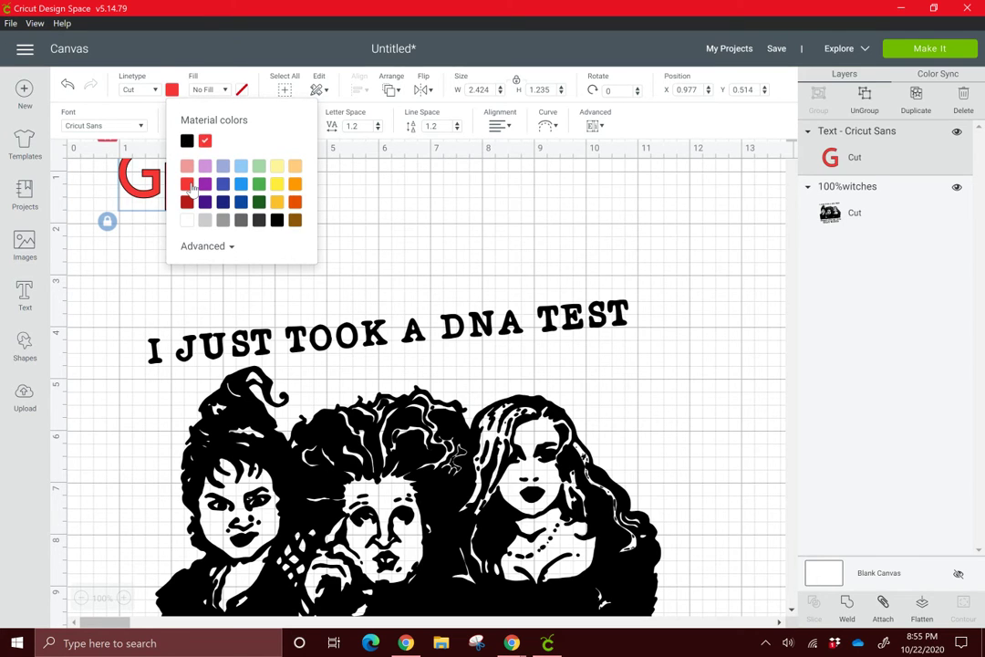
click(404, 222)
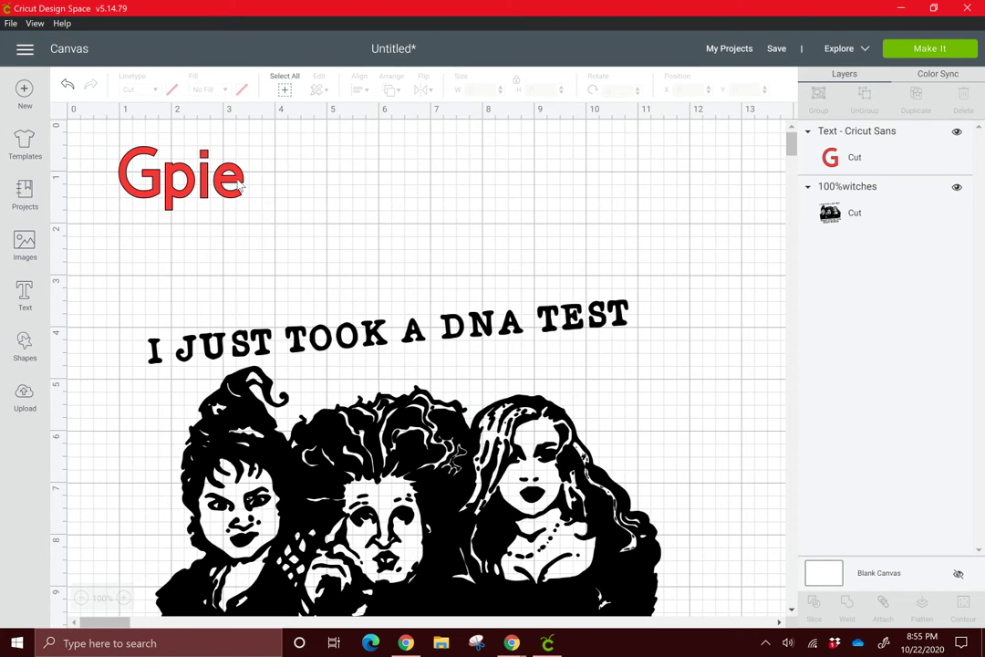
Position the Gpie text centrally above the slogan at about X 4.88, Y 1.653, and shift the witches image to about X 1.014, Y 3.792
drag(186, 201, 218, 245)
click(466, 212)
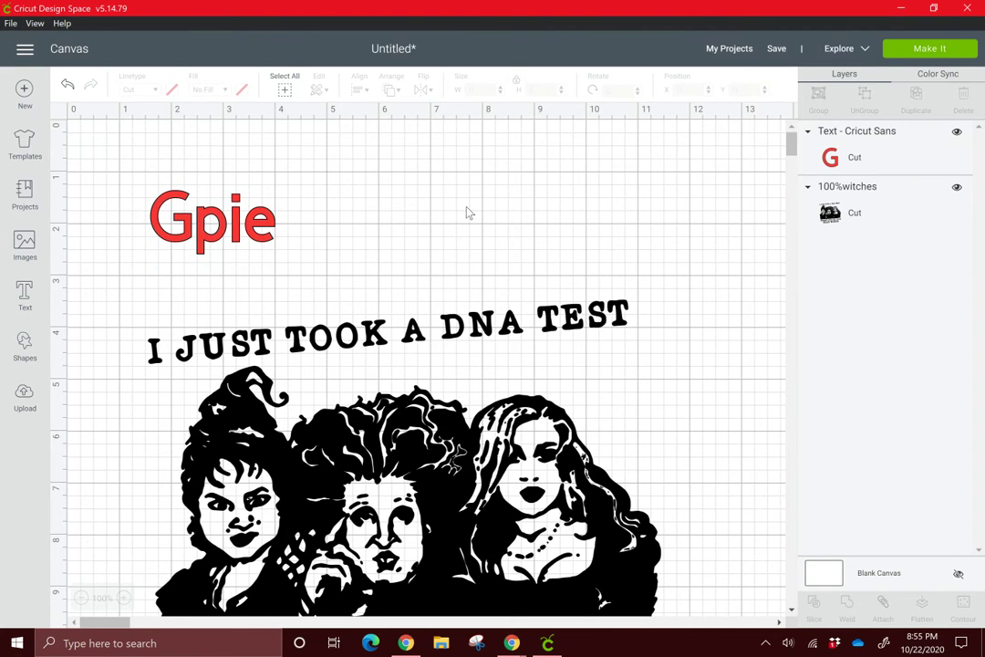
scroll(458, 344, down, 4)
scroll(249, 268, up, 4)
drag(228, 230, 326, 244)
drag(241, 223, 381, 245)
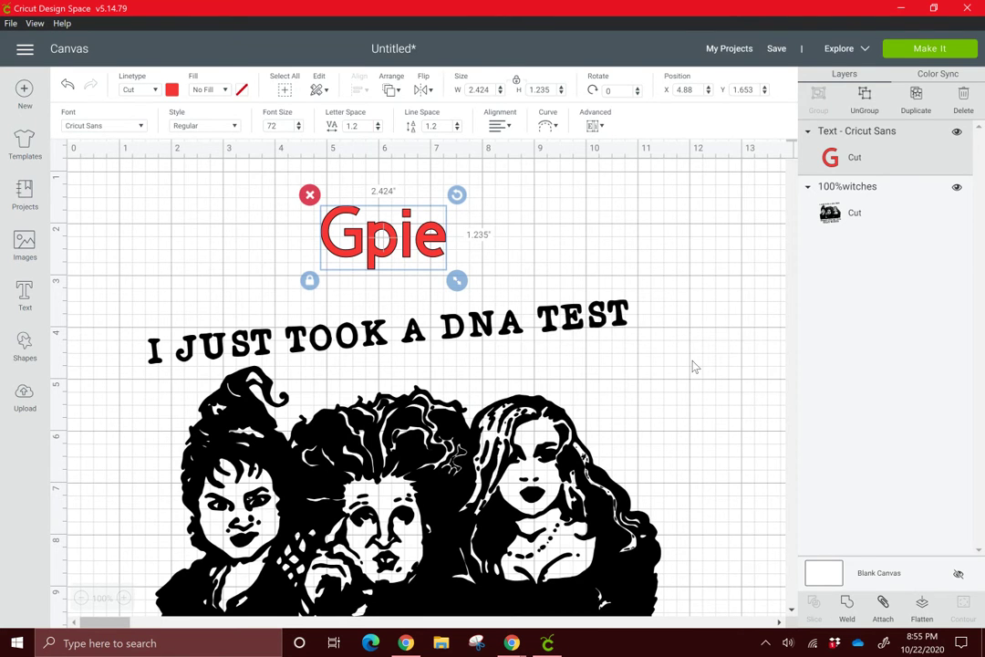
click(659, 335)
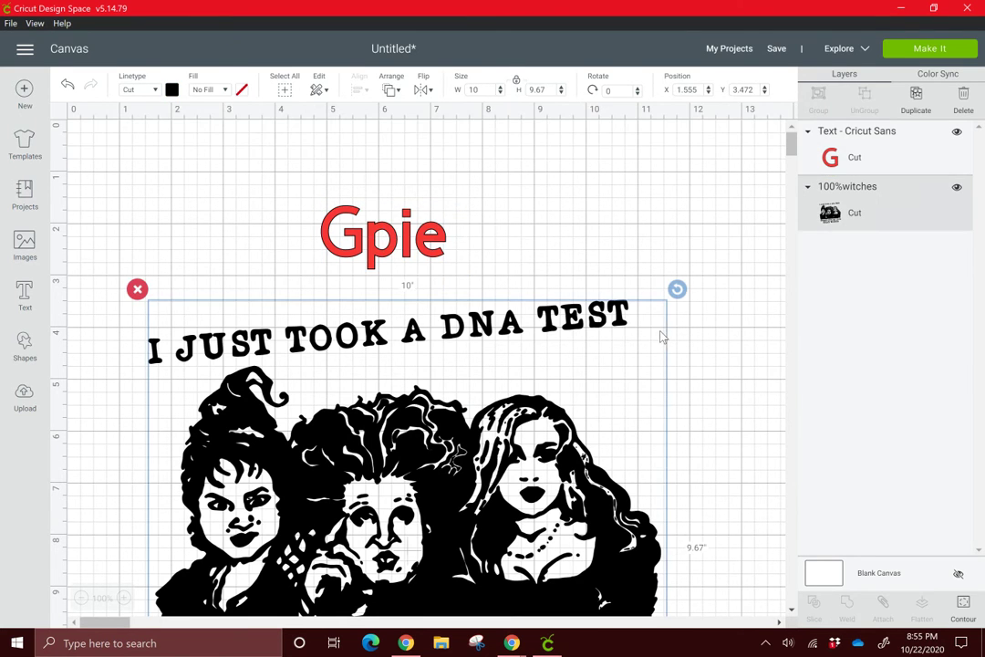
drag(554, 347, 524, 366)
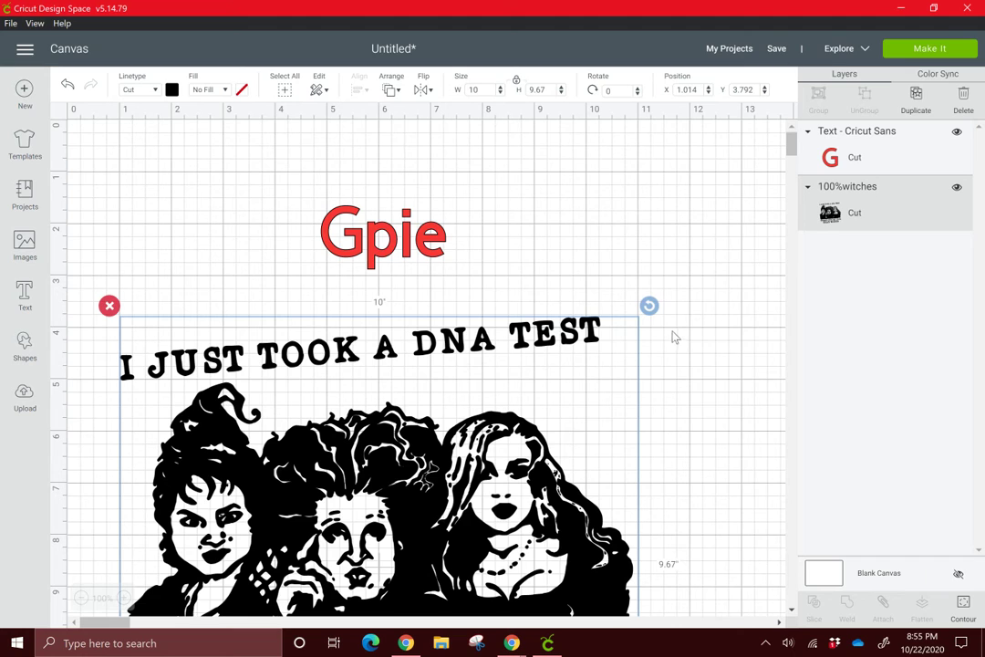
Proceed to mat preparation and turn on mirroring for both the black witches mat and the red Gpie mat
click(919, 51)
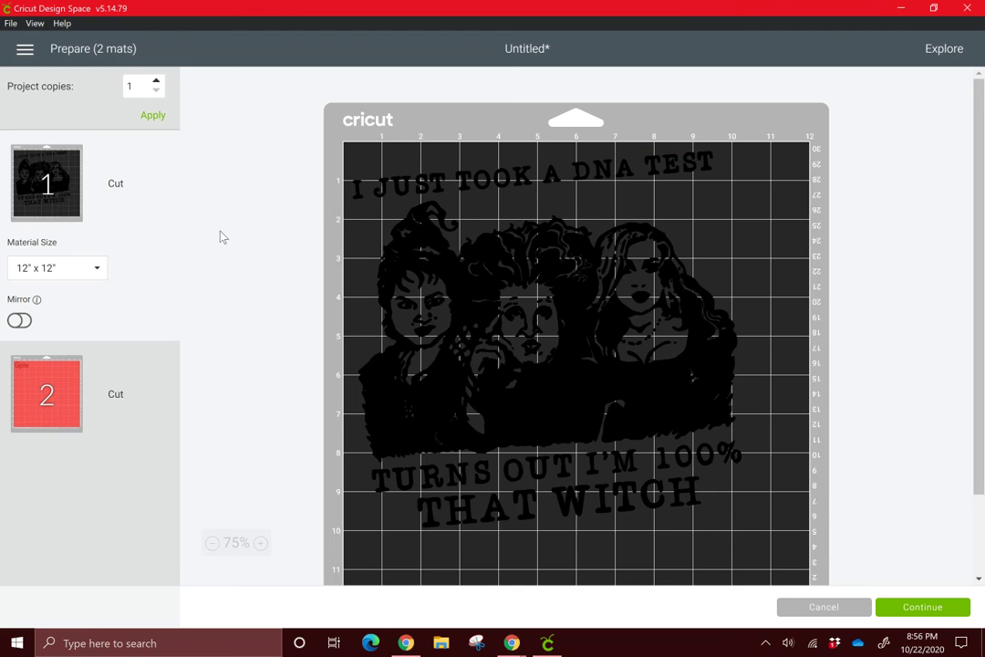
scroll(220, 236, down, 2)
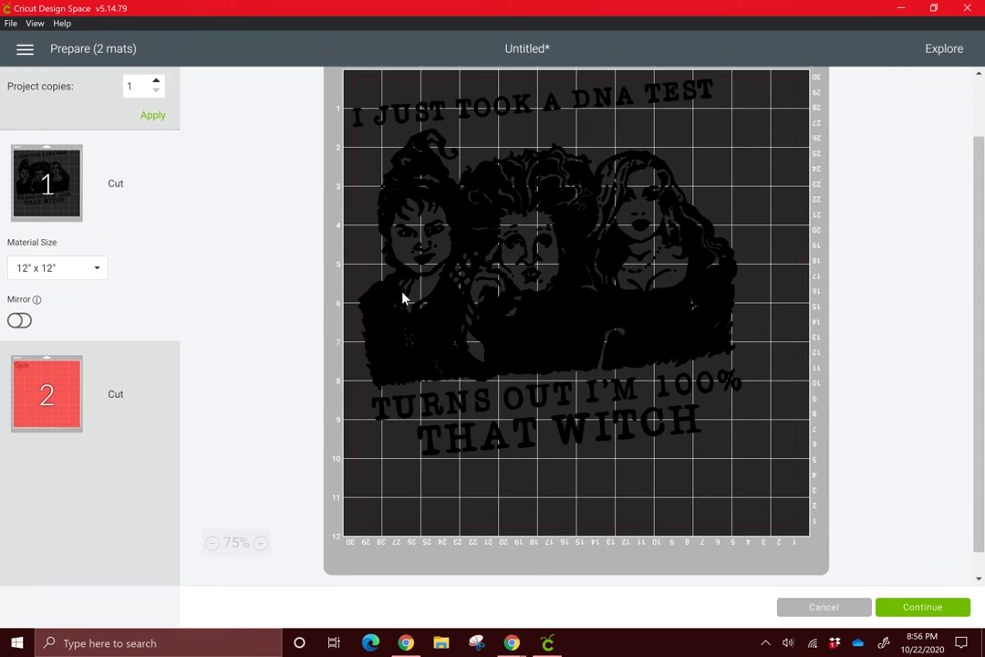
scroll(419, 297, up, 2)
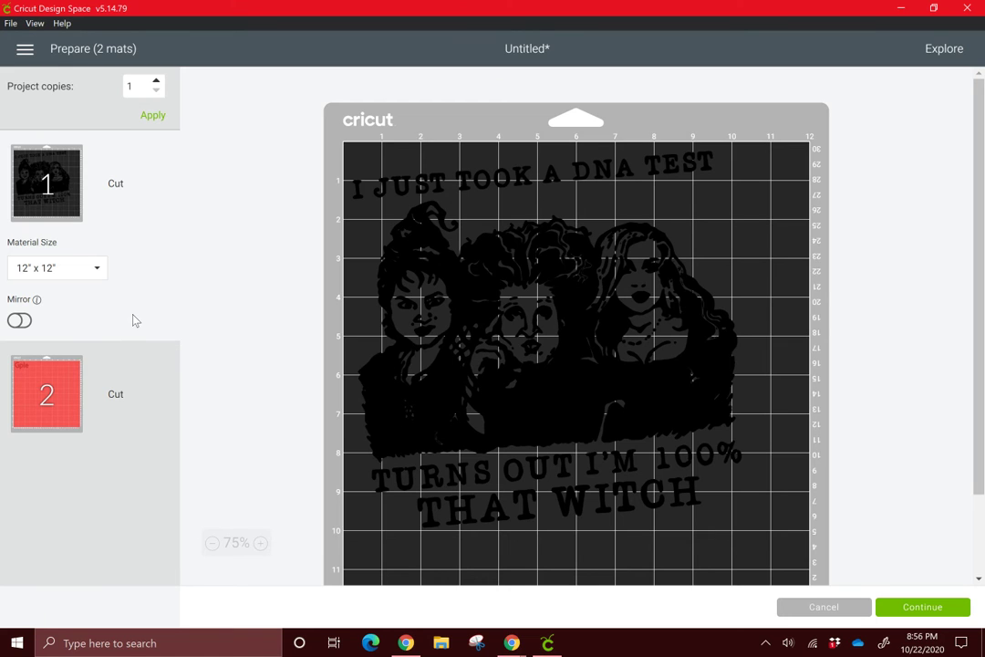
click(17, 321)
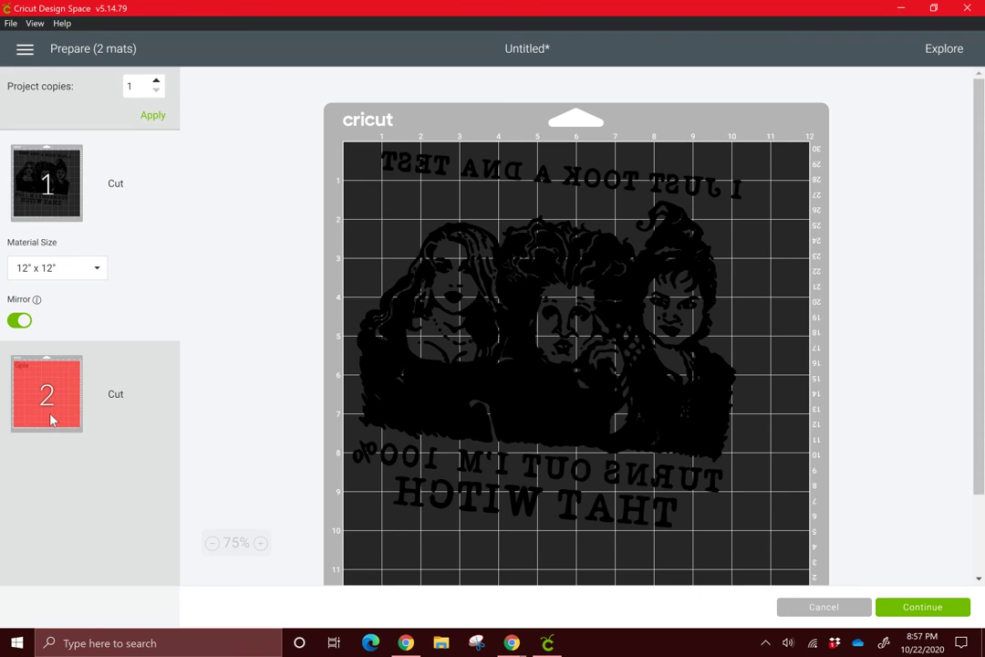
scroll(215, 317, down, 3)
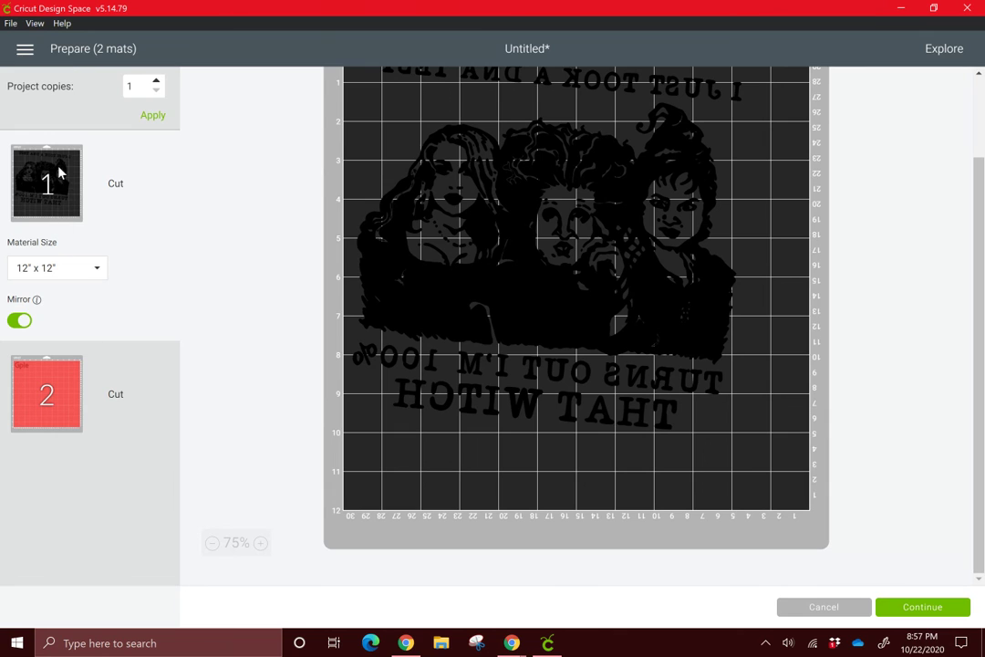
scroll(274, 383, up, 3)
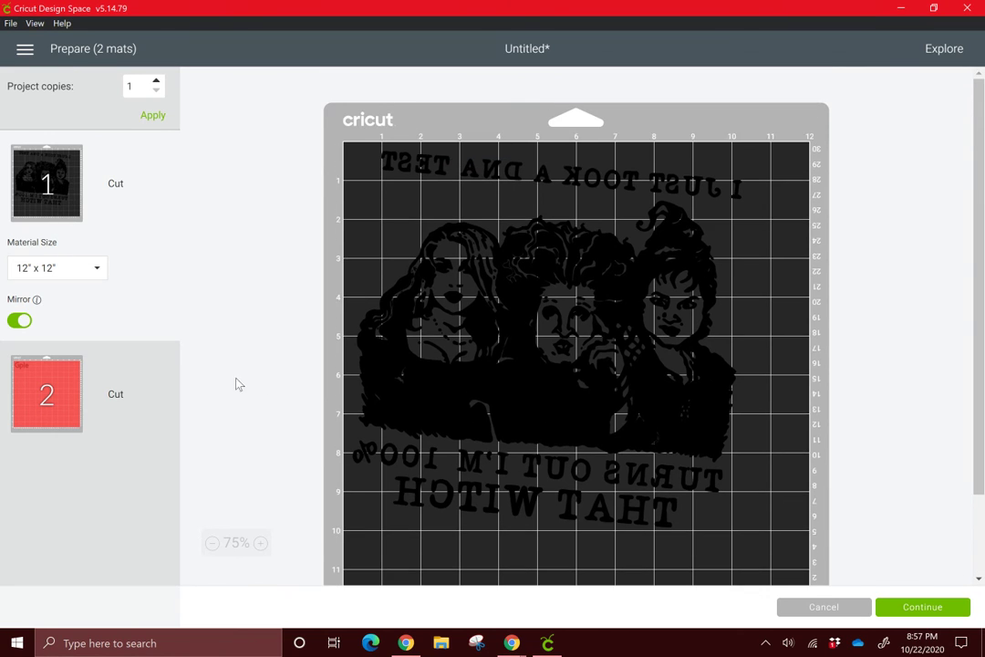
click(106, 448)
click(19, 428)
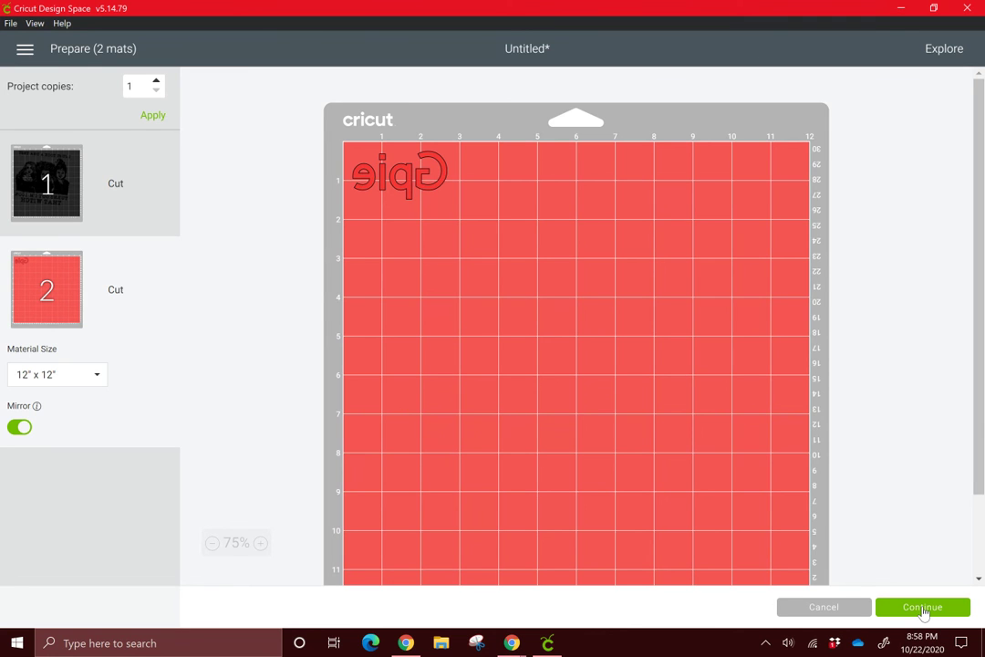
Minimize the Design Space window and switch to the Chrome window with the Cricut Design Space page
click(512, 643)
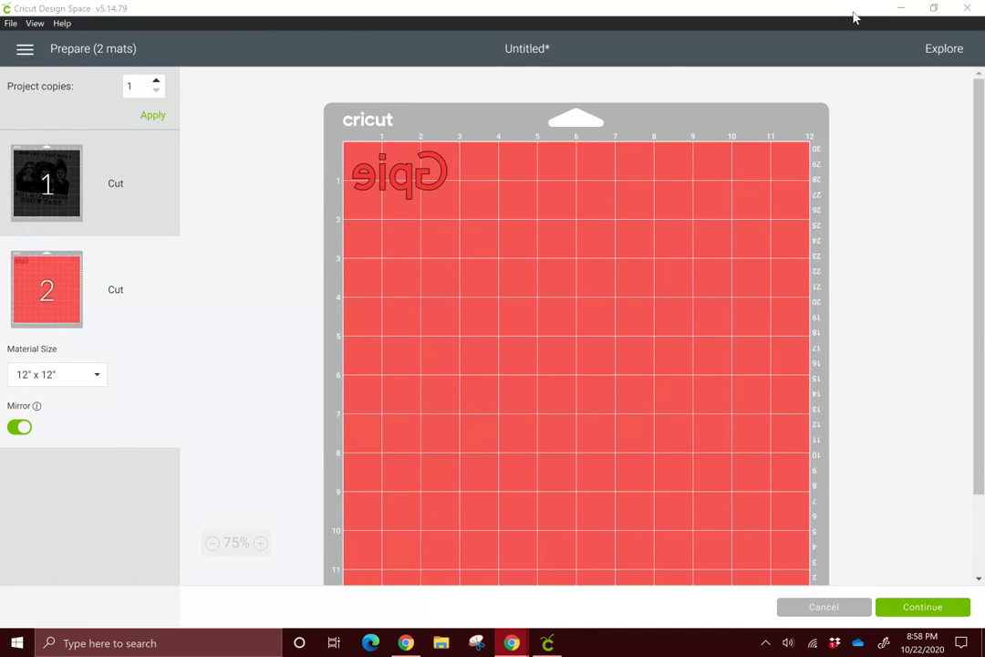
click(898, 11)
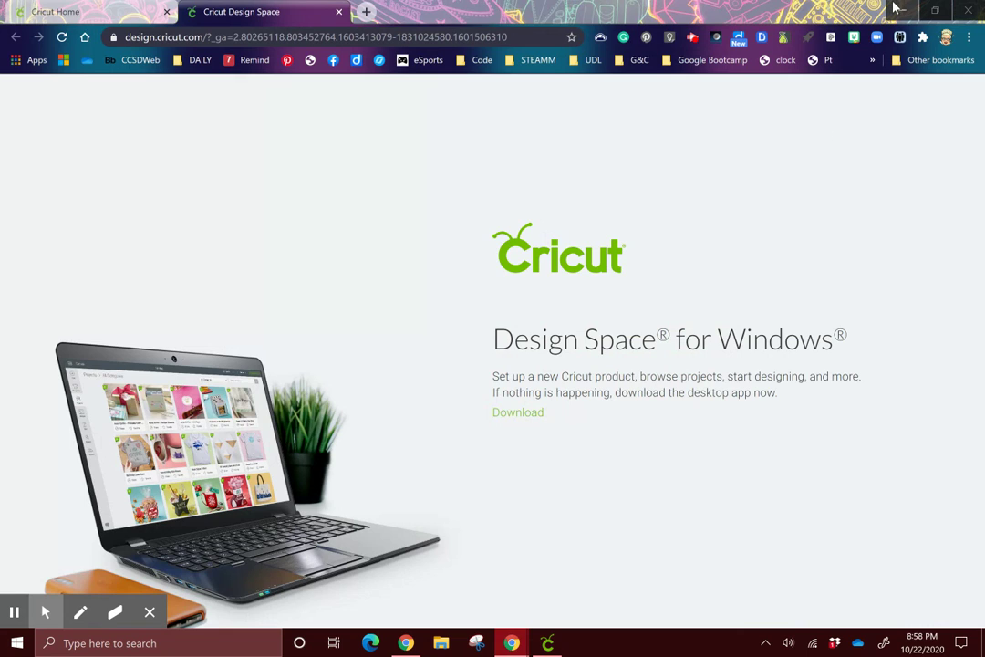